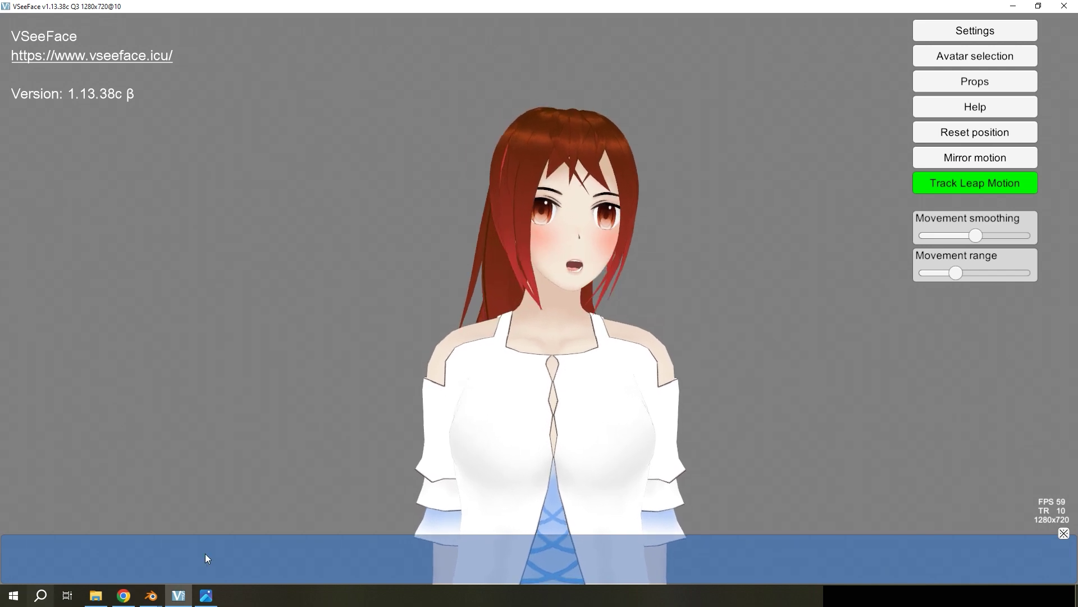
- View the Marta character gallery, then switch to the tutorial channel's videos tab
click(124, 595)
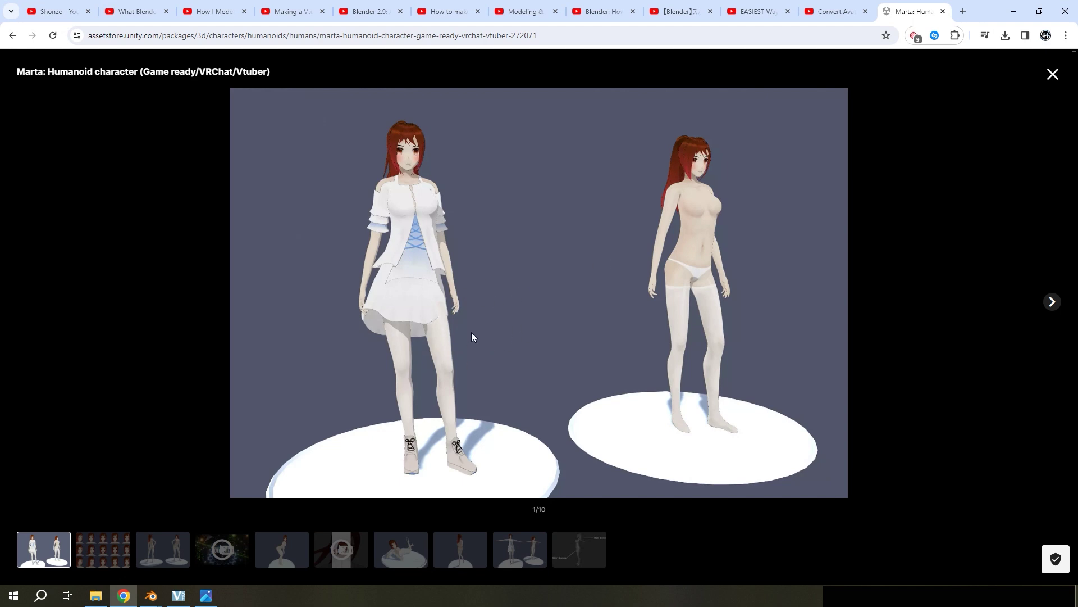
key(ctrl+1)
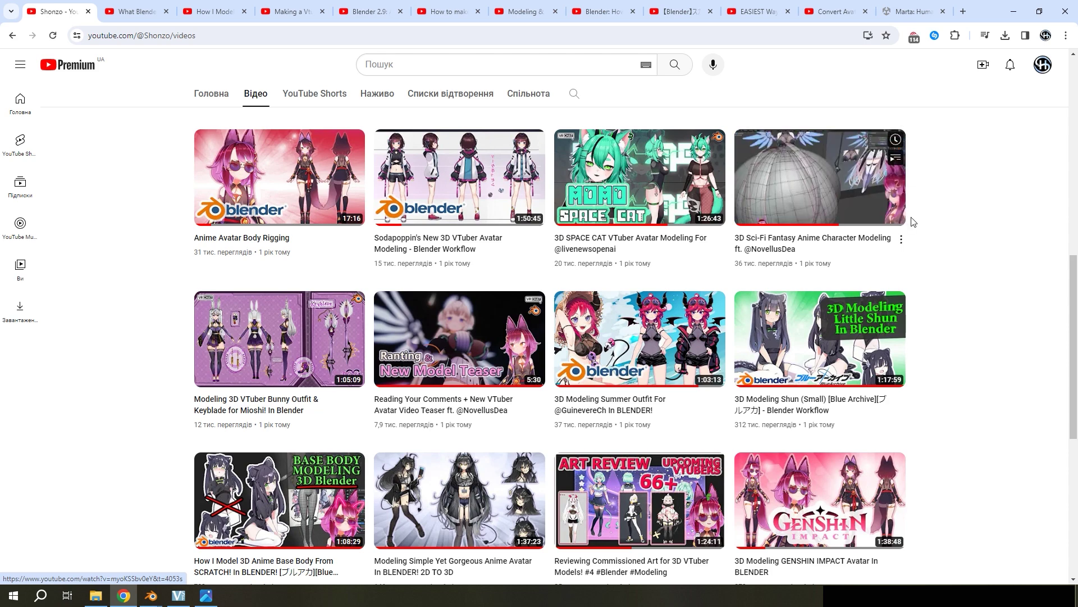
- Open the 'How I Model 3D Anime Base Body From SCRATCH!' tutorial
scroll(831, 261, down, 2)
drag(1074, 358, 1073, 230)
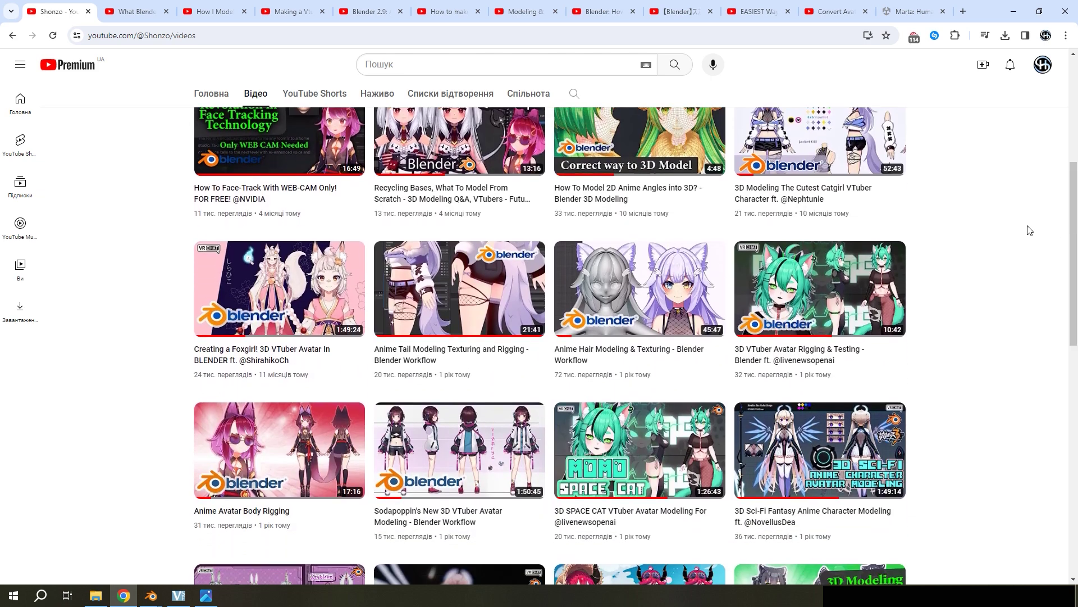
drag(216, 11, 137, 11)
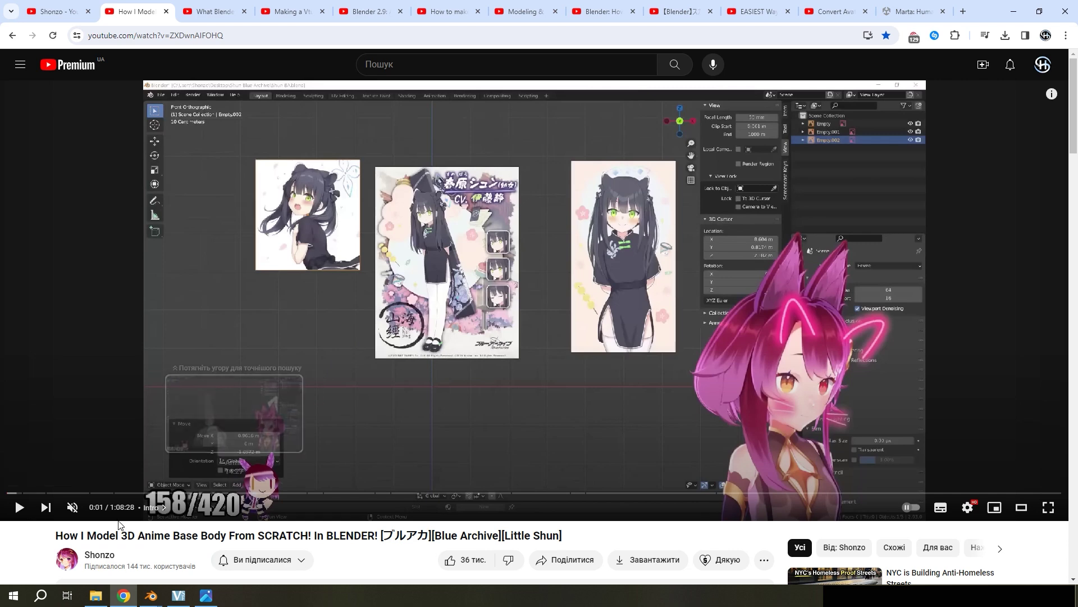
- Seek to the knees chapter at 34:27 and briefly check the Character.jpg reference
drag(97, 535, 279, 536)
click(269, 535)
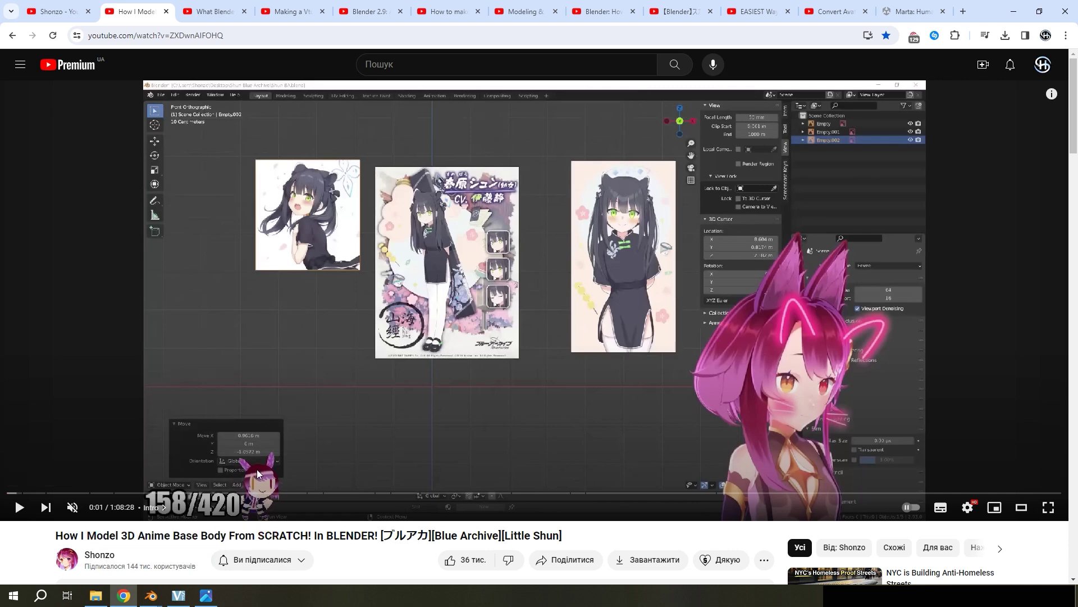
drag(275, 492, 497, 493)
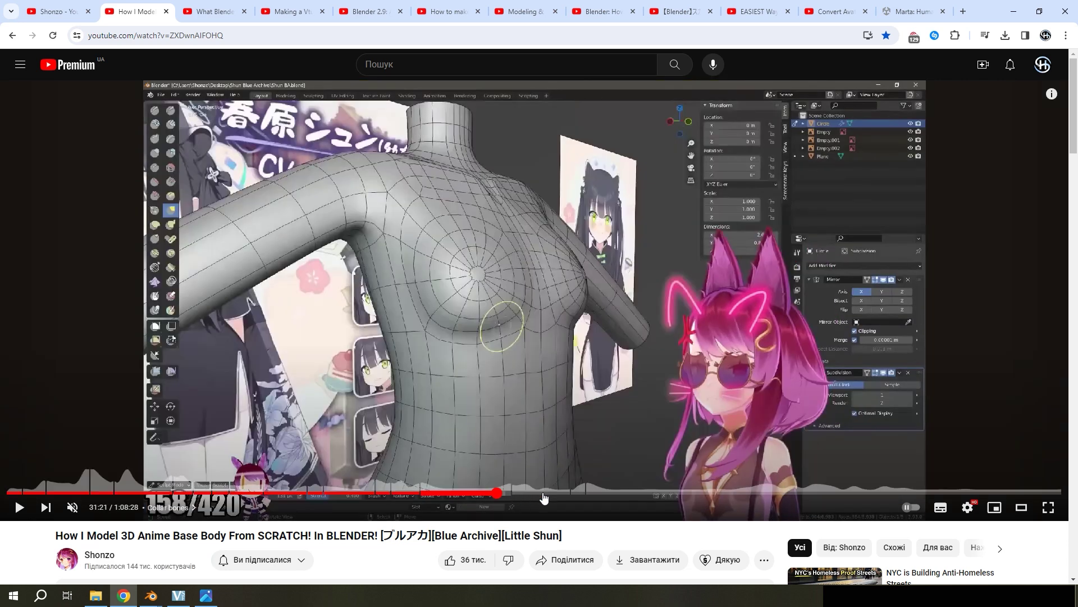
click(545, 494)
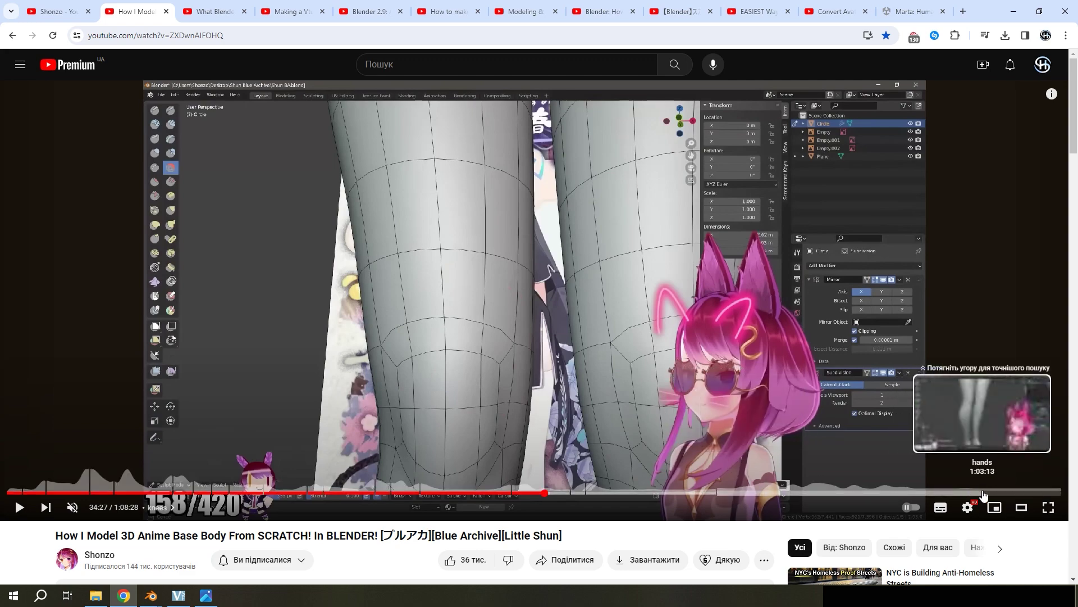
click(208, 596)
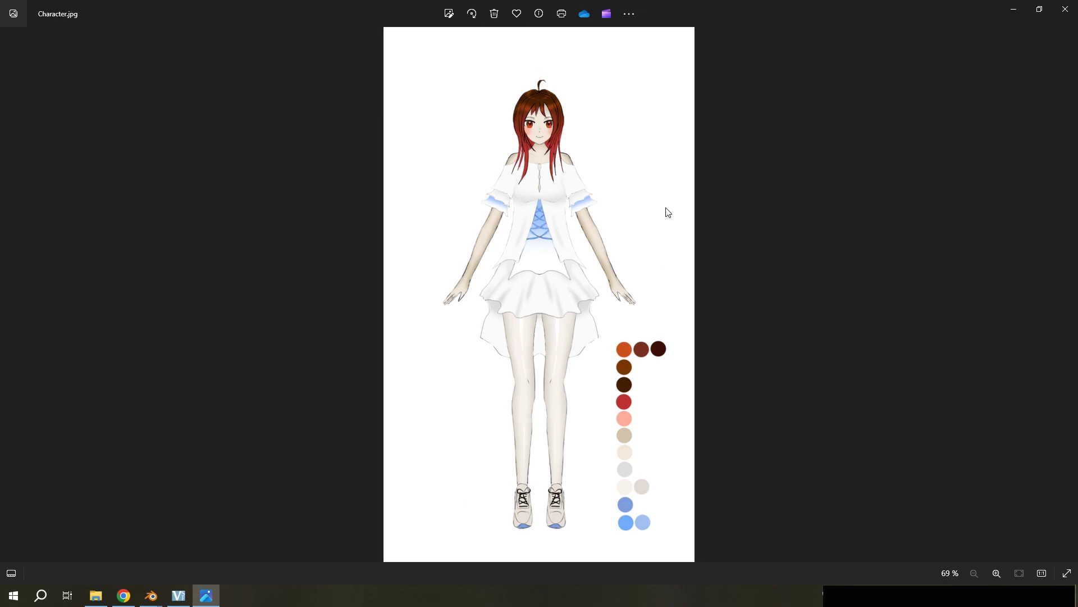
key(alt+Tab)
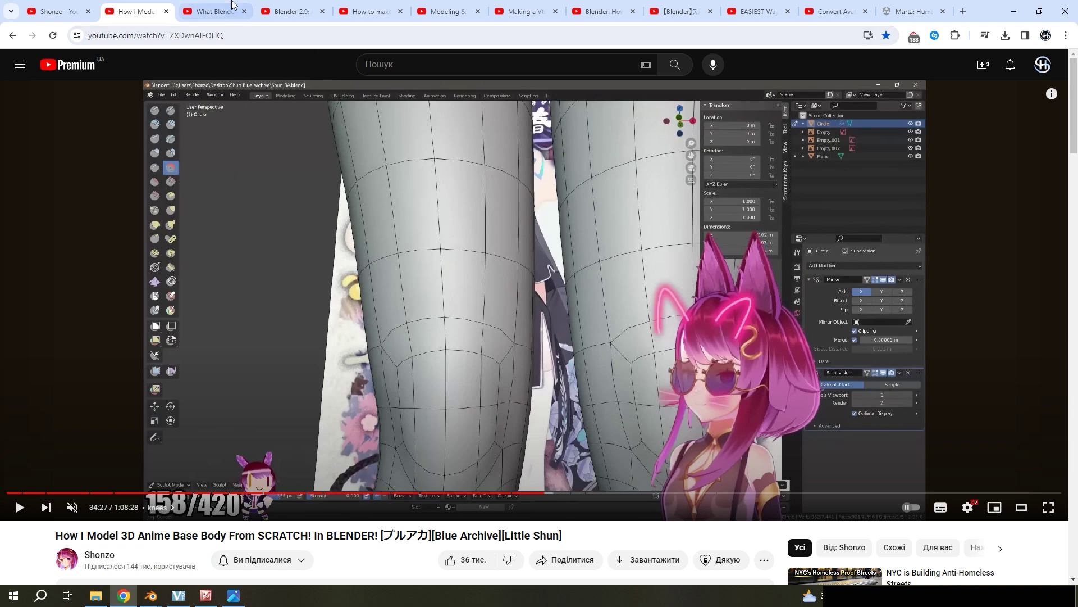
- Glance at the channel grid and addons video, then open 'Blender 2.9: Anime Girl Head Modeling'
click(56, 11)
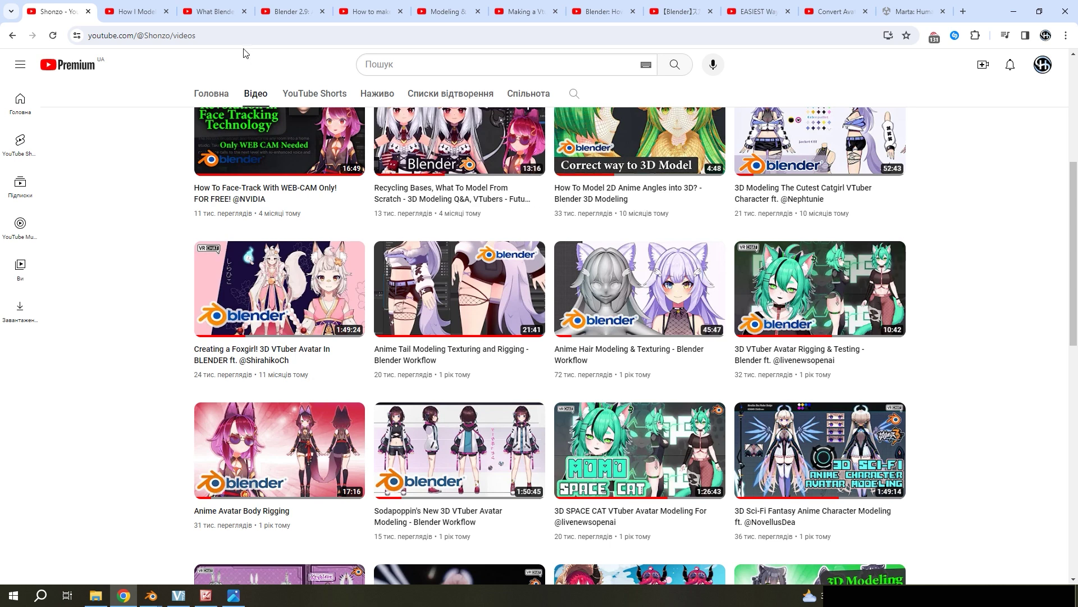
click(225, 6)
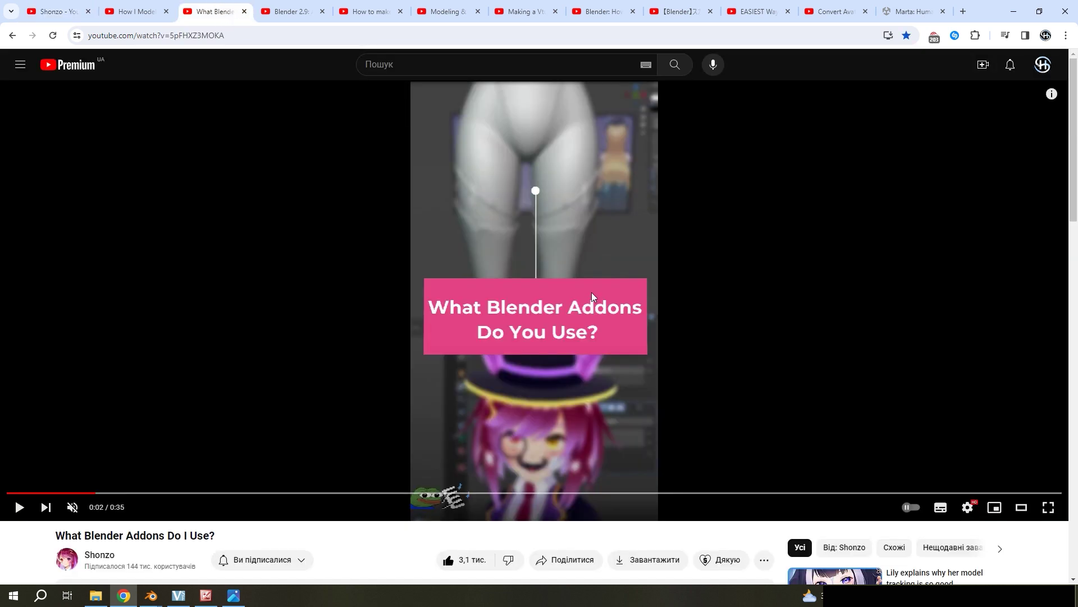
click(264, 7)
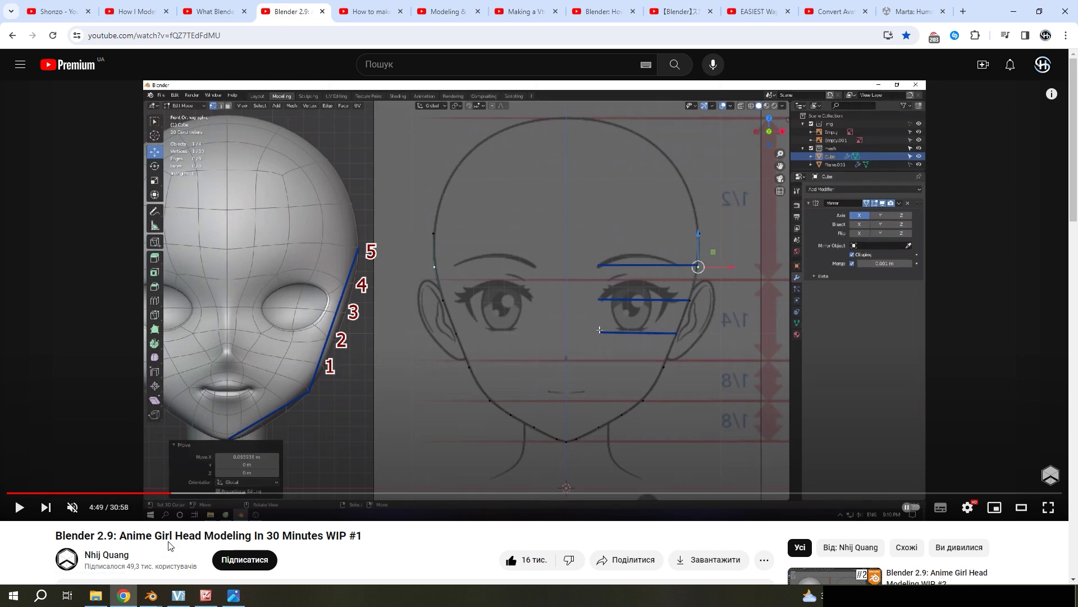
click(96, 596)
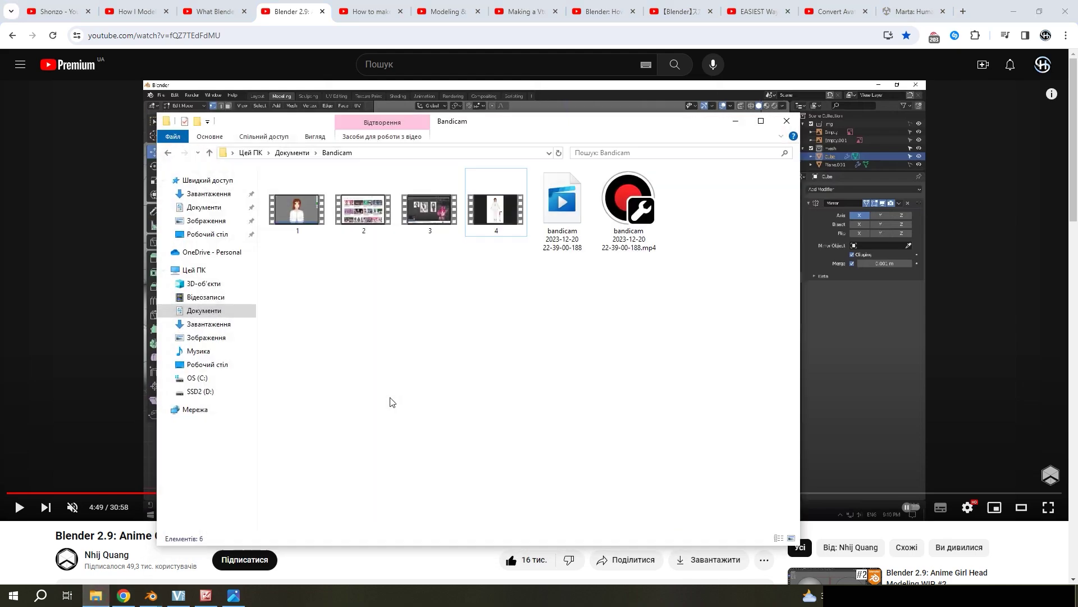
click(123, 596)
click(234, 595)
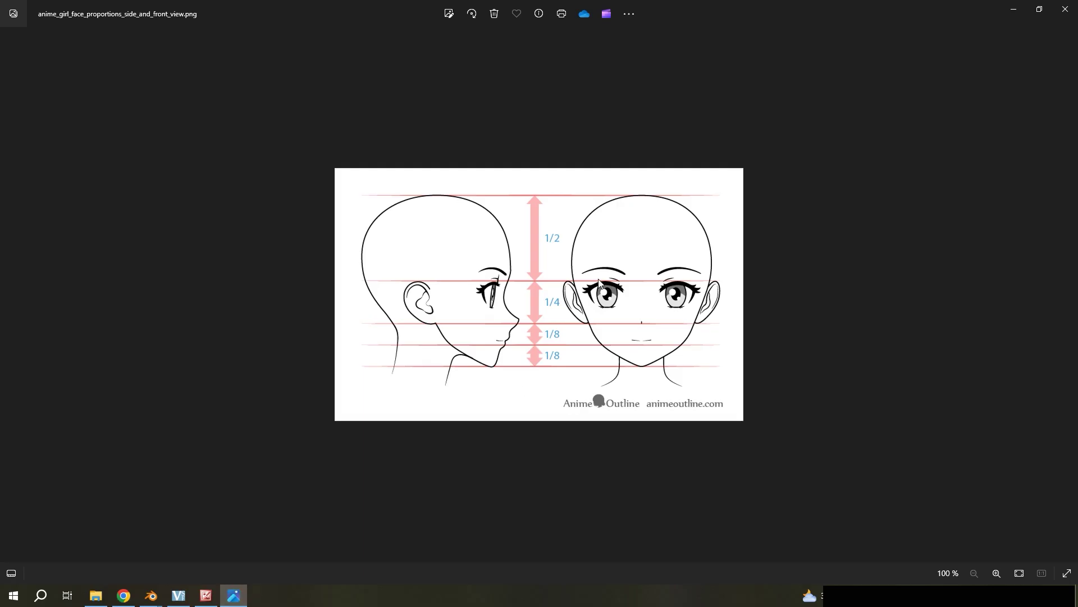
click(1013, 9)
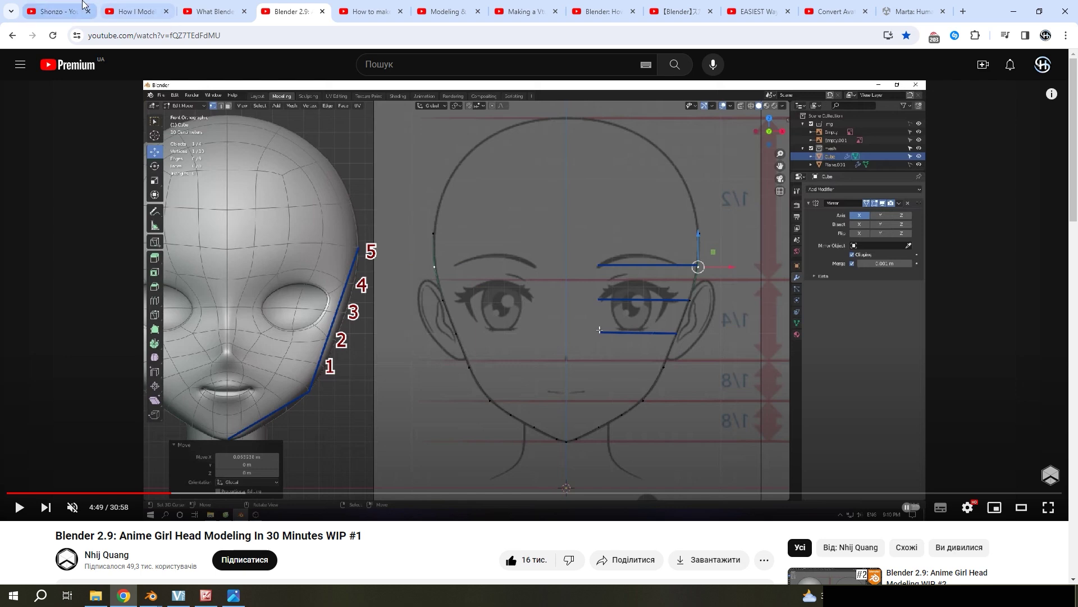
- Skim the Anime girl in Blender 3.3 video, then open the face/head modeling video at 7:57
click(56, 11)
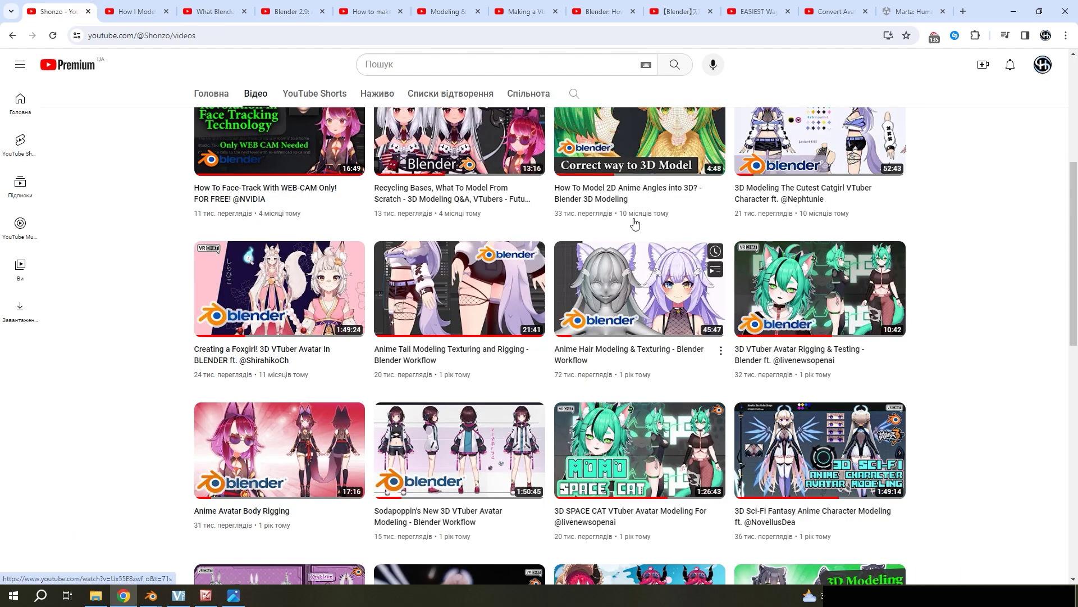
click(291, 11)
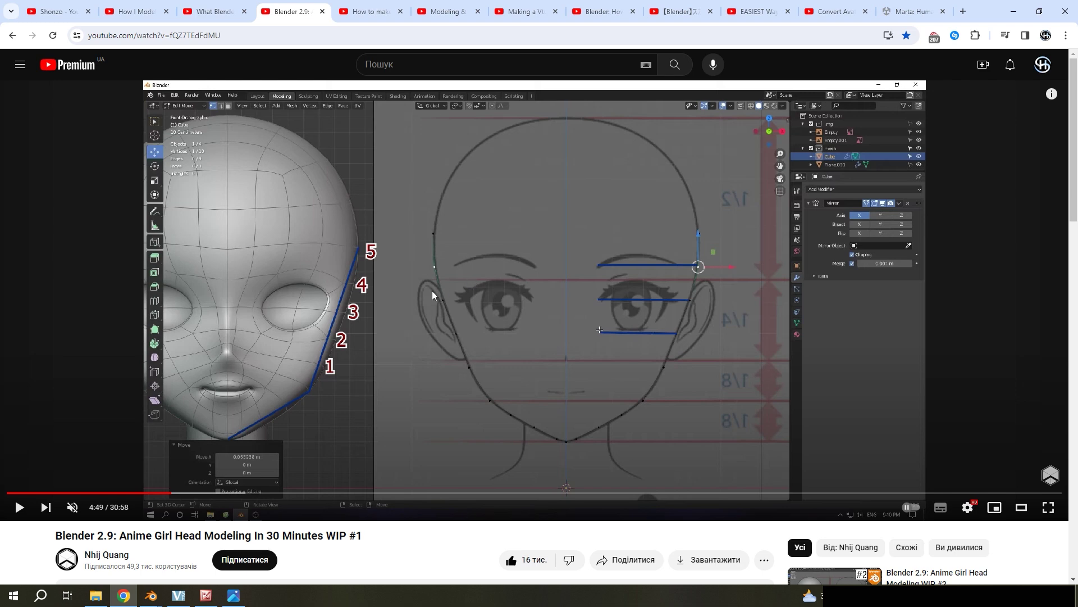
click(371, 11)
click(626, 492)
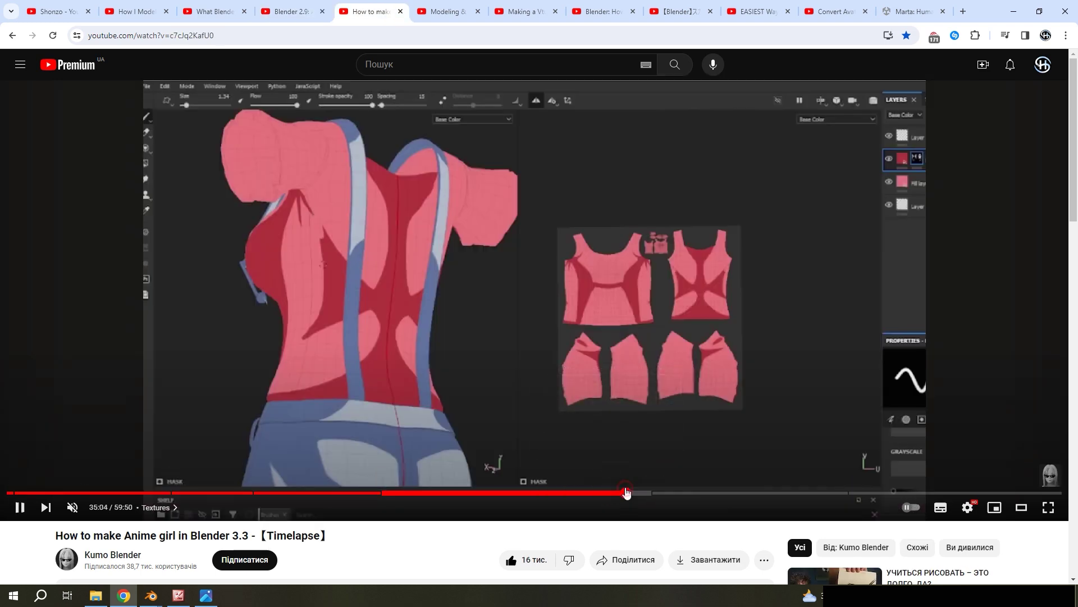
click(549, 492)
click(313, 492)
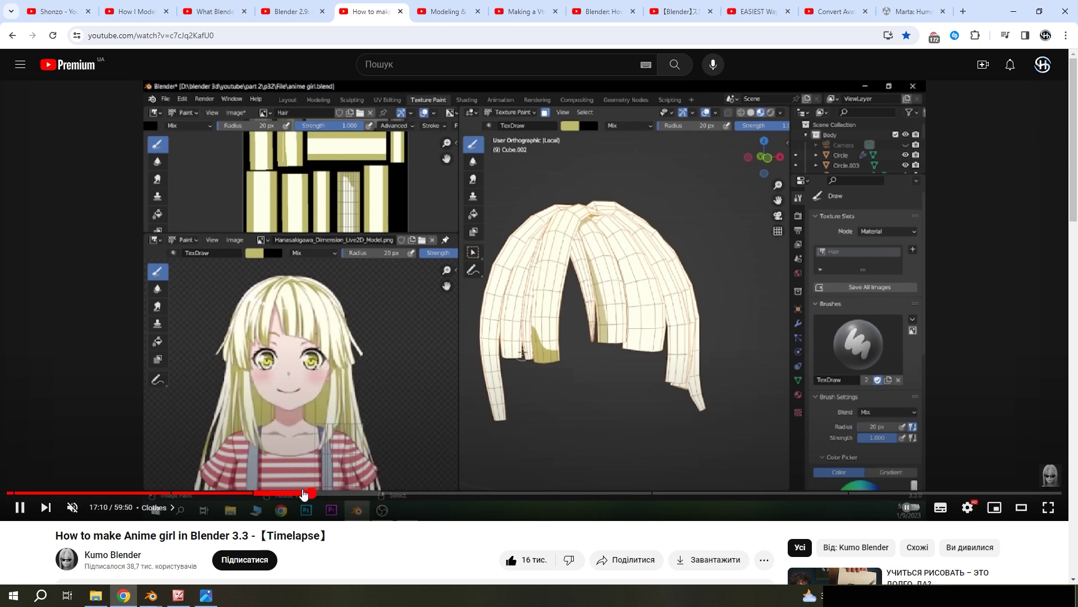
key(ctrl+Tab)
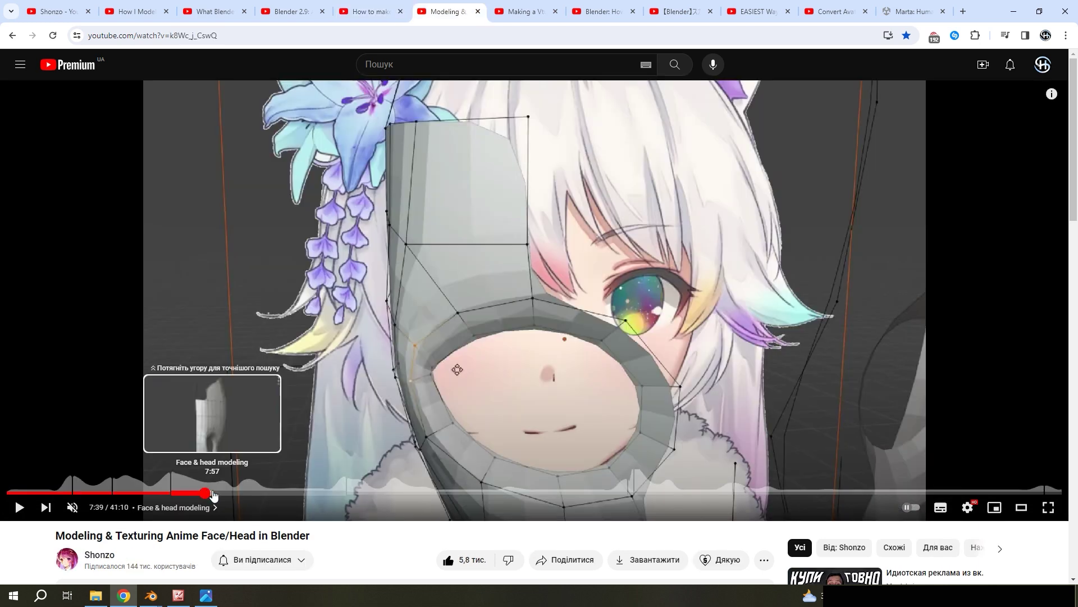
click(213, 493)
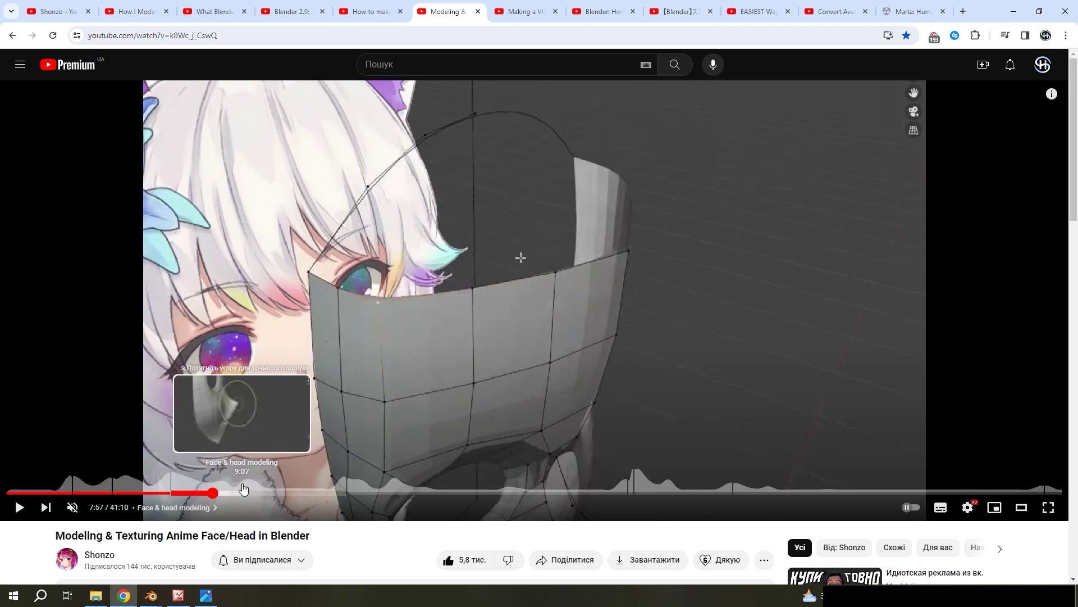
- Bring the Blender Character scene forward and tilt the view down onto the vase
mouse_move(160, 593)
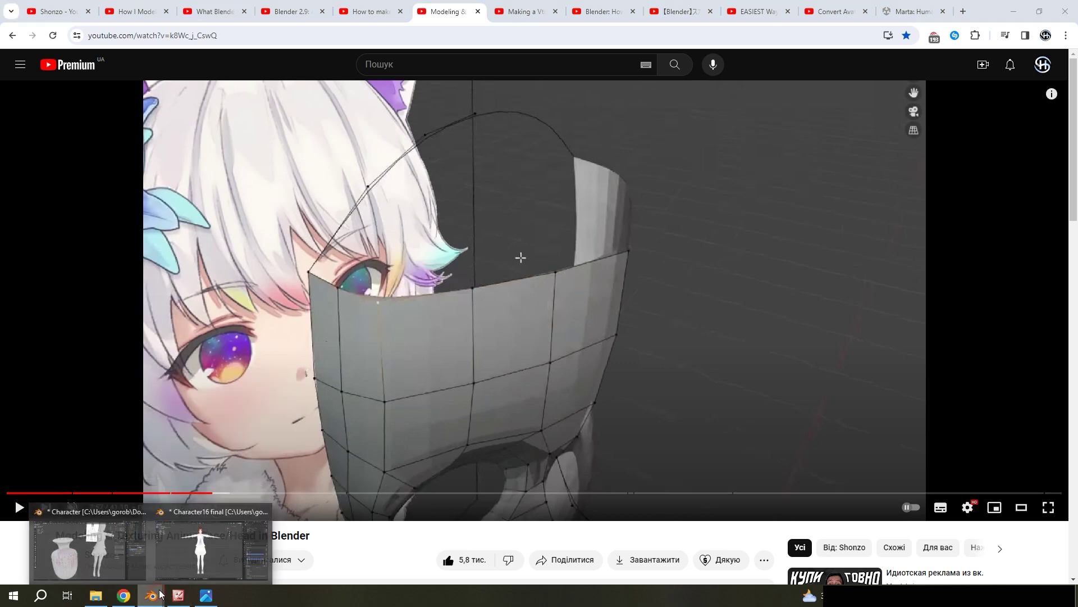
click(206, 549)
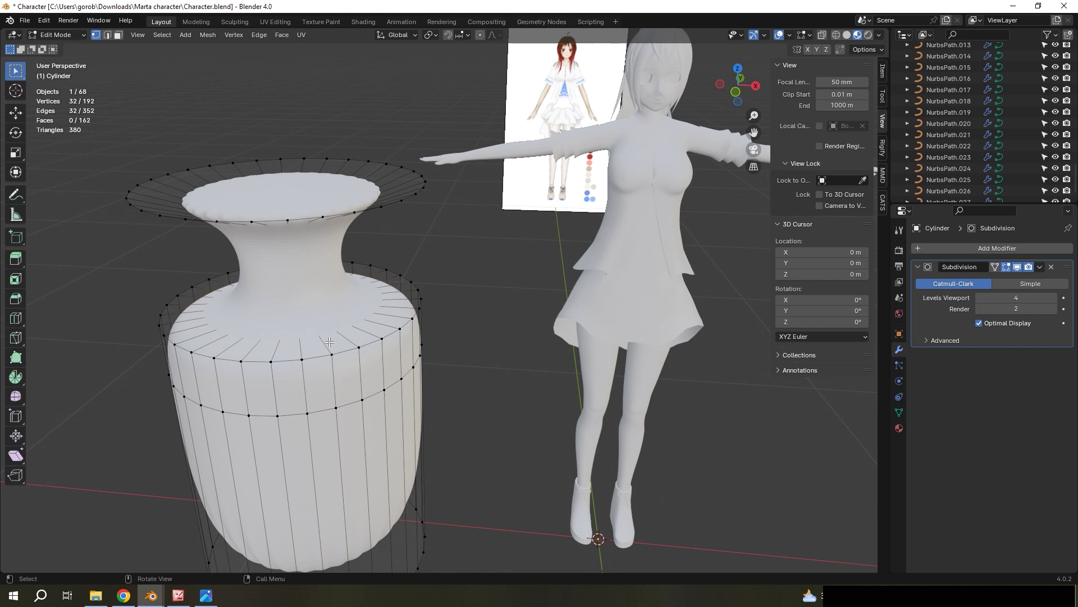
middle_drag(328, 330, 328, 337)
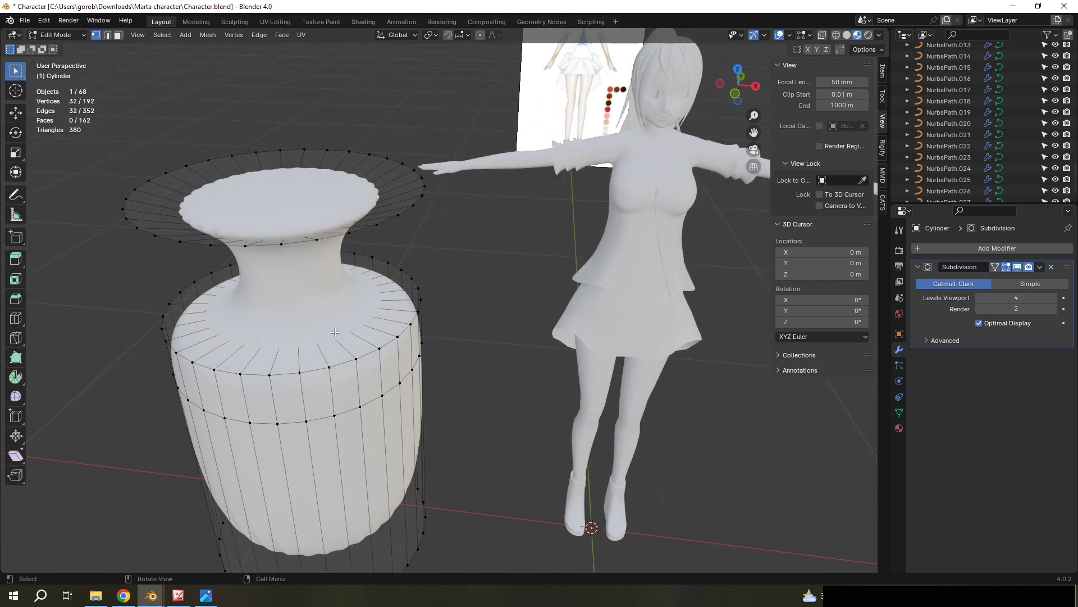
- Try a loop cut on the vase shoulder, undo it, and toggle X-ray on and off
key(ctrl+r)
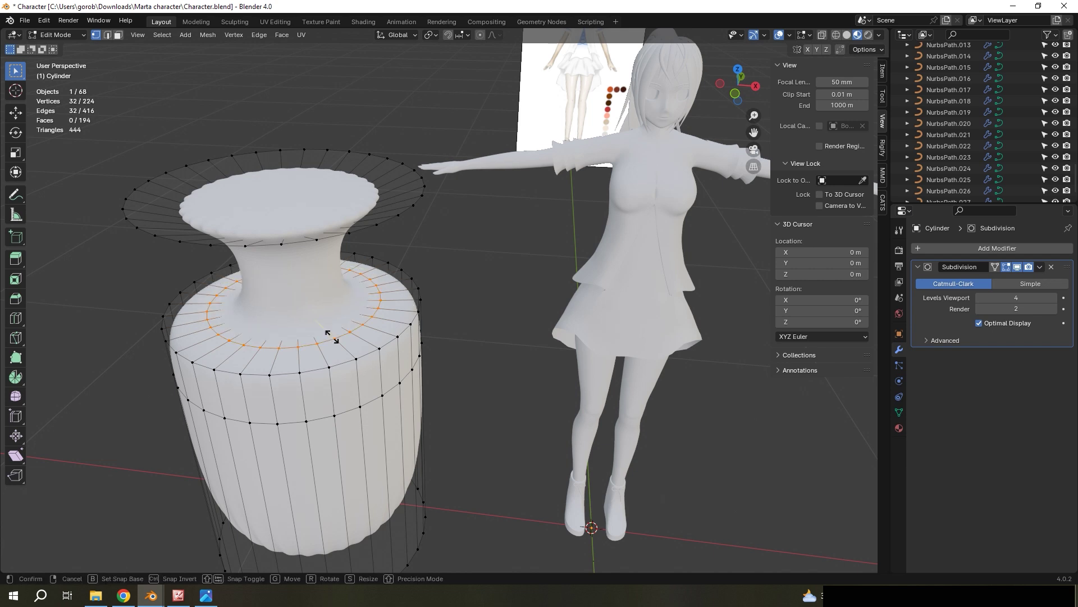
click(322, 327)
click(344, 328)
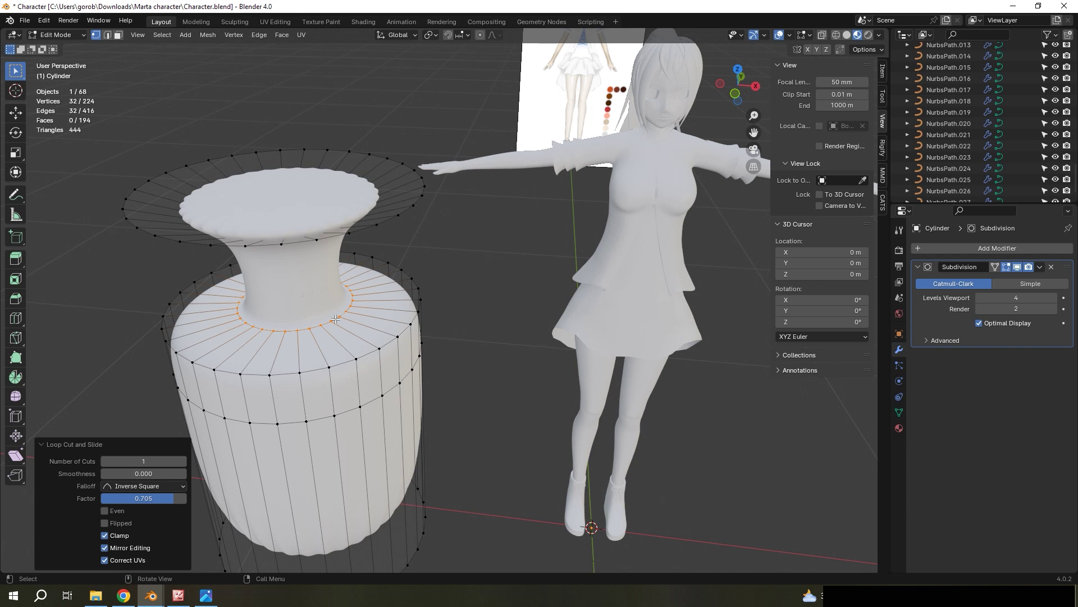
key(ctrl+z)
click(822, 35)
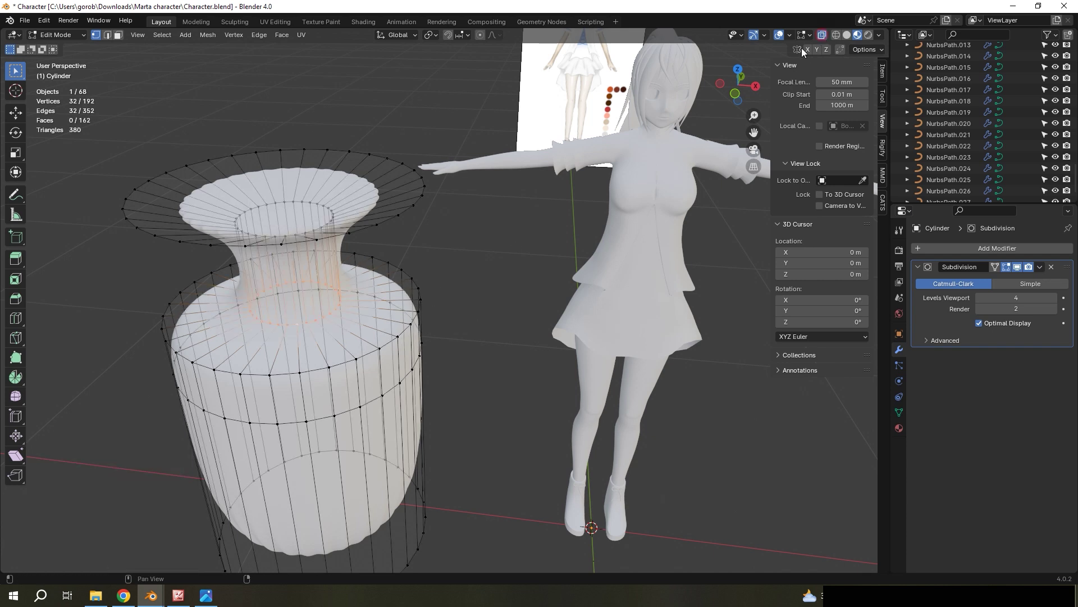
click(821, 35)
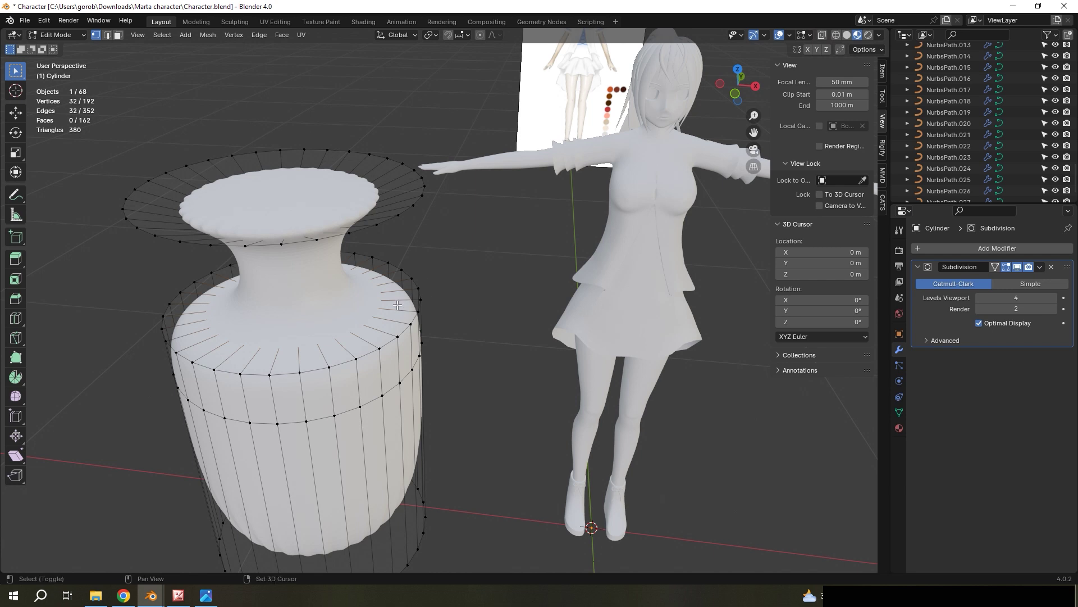
- Crease the vase's neck ring and body top ring at full factor 1.000
key(shift+e)
click(512, 339)
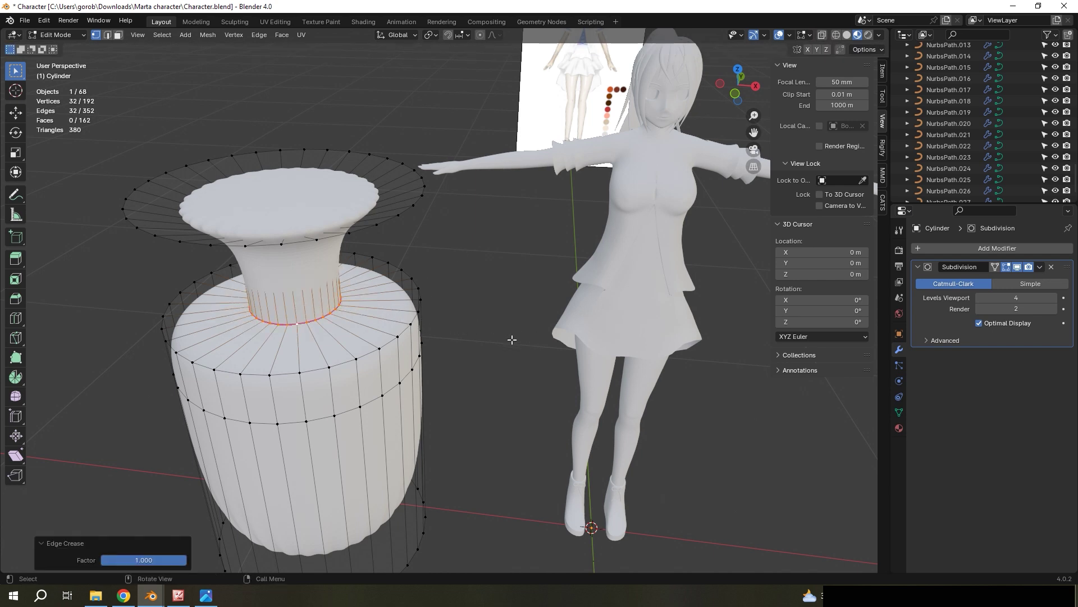
alt+shift+click(331, 367)
middle_drag(323, 370, 384, 402)
key(shift+e)
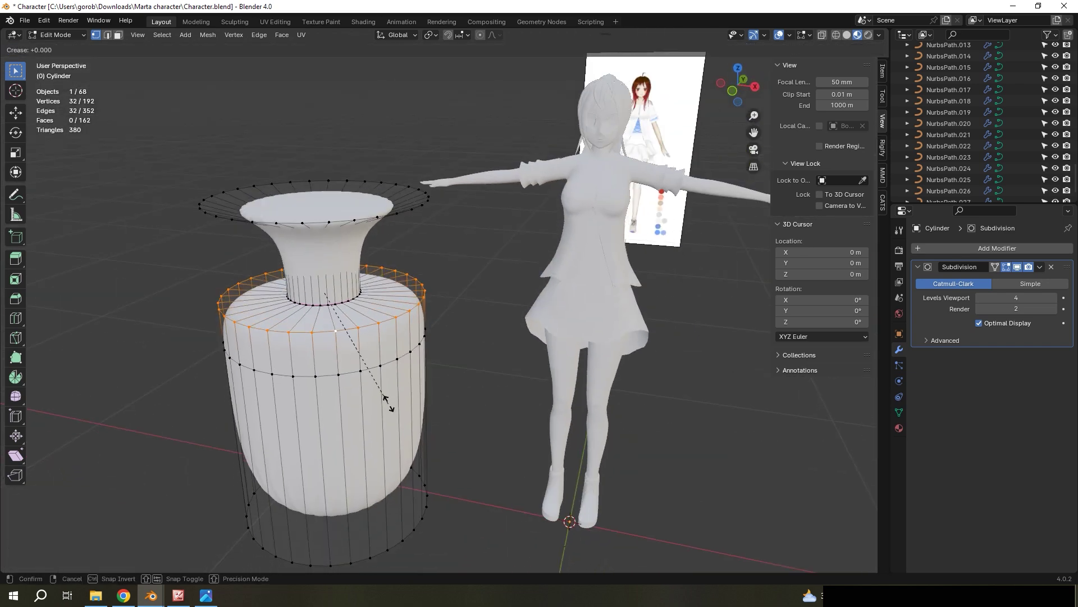
click(439, 440)
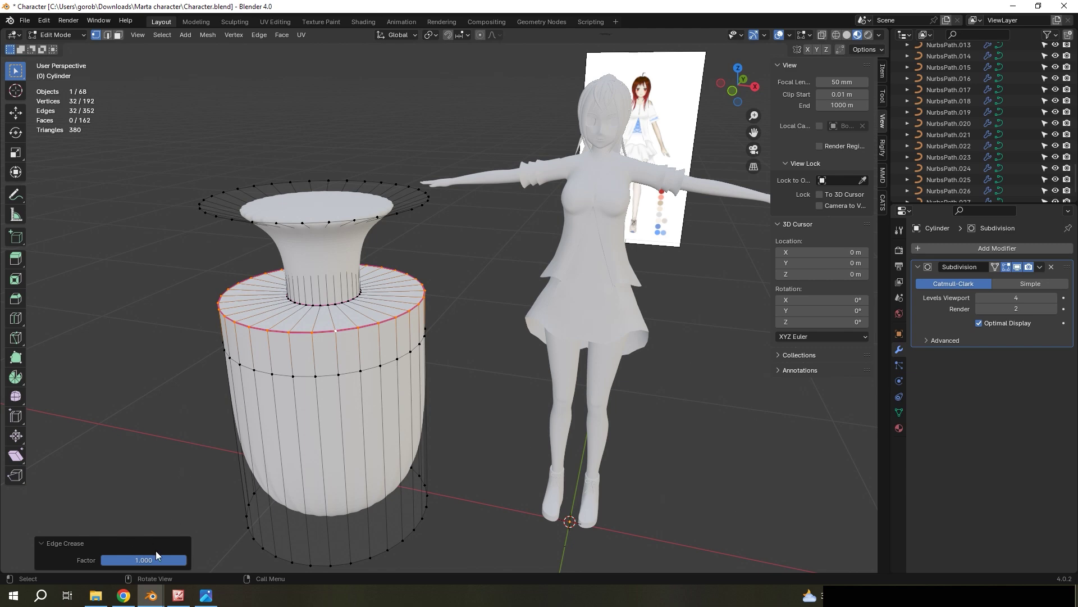
drag(163, 560, 187, 564)
middle_drag(406, 321, 426, 332)
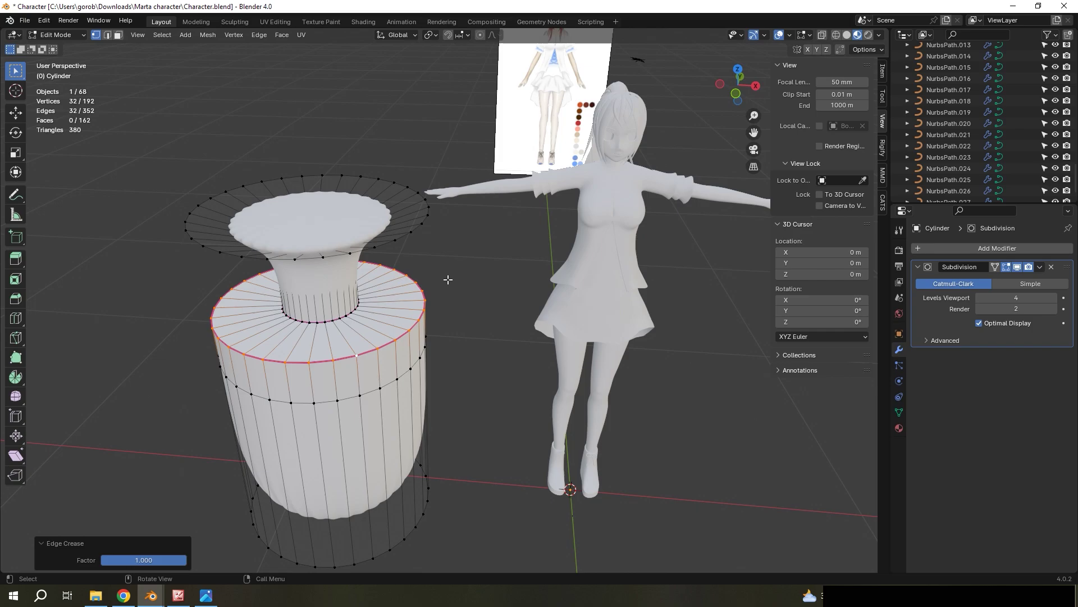
- Scrub the texturing video to Face texturing at 28:40, then move to 'How to Rig EVERYTHING'
key(alt+Tab)
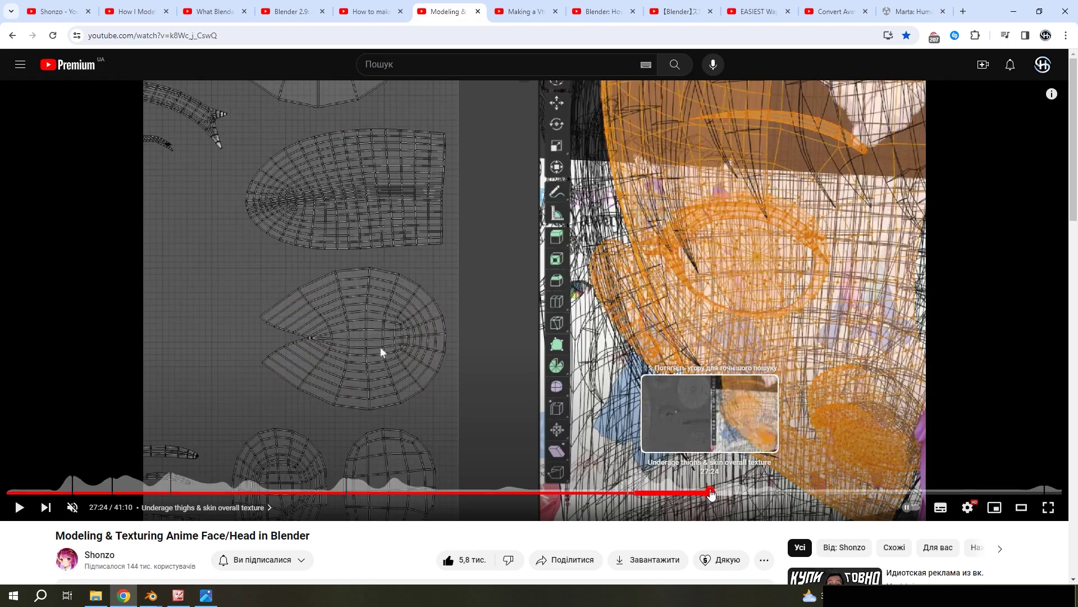
click(710, 493)
key(space)
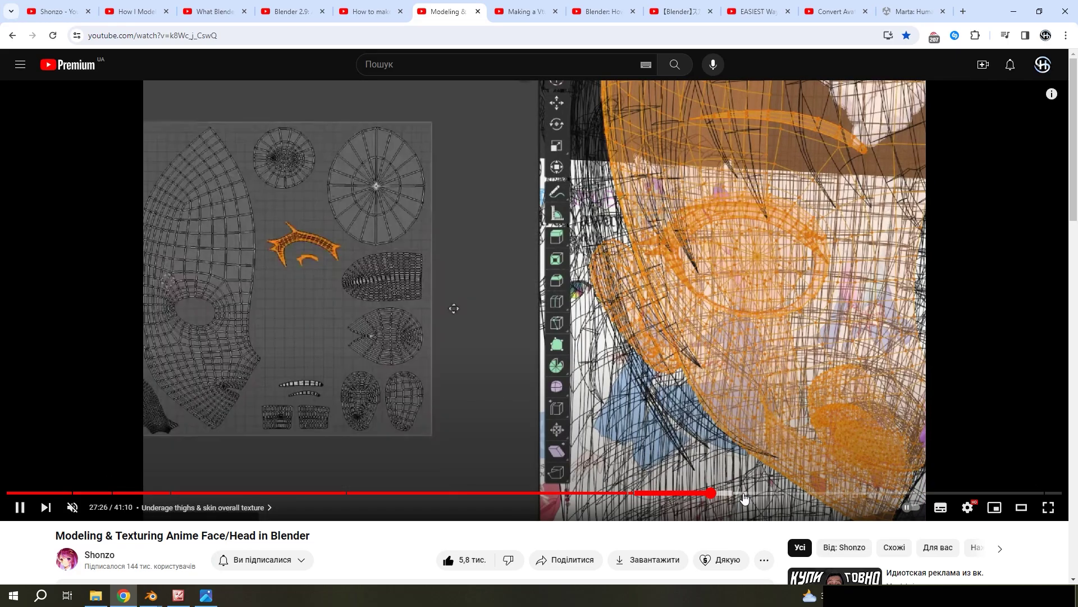
click(743, 494)
key(space)
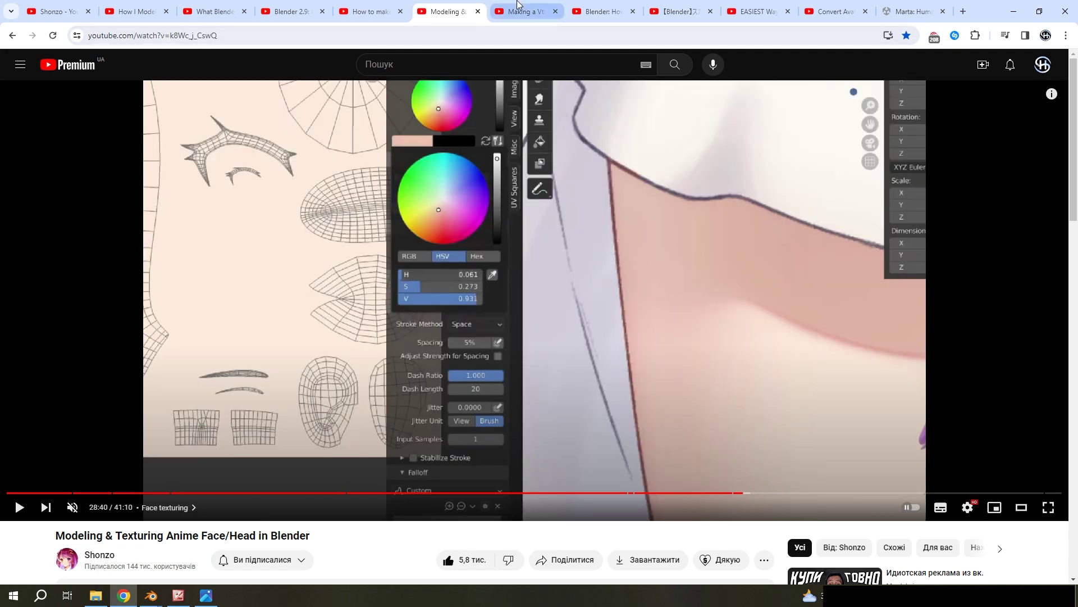
click(532, 5)
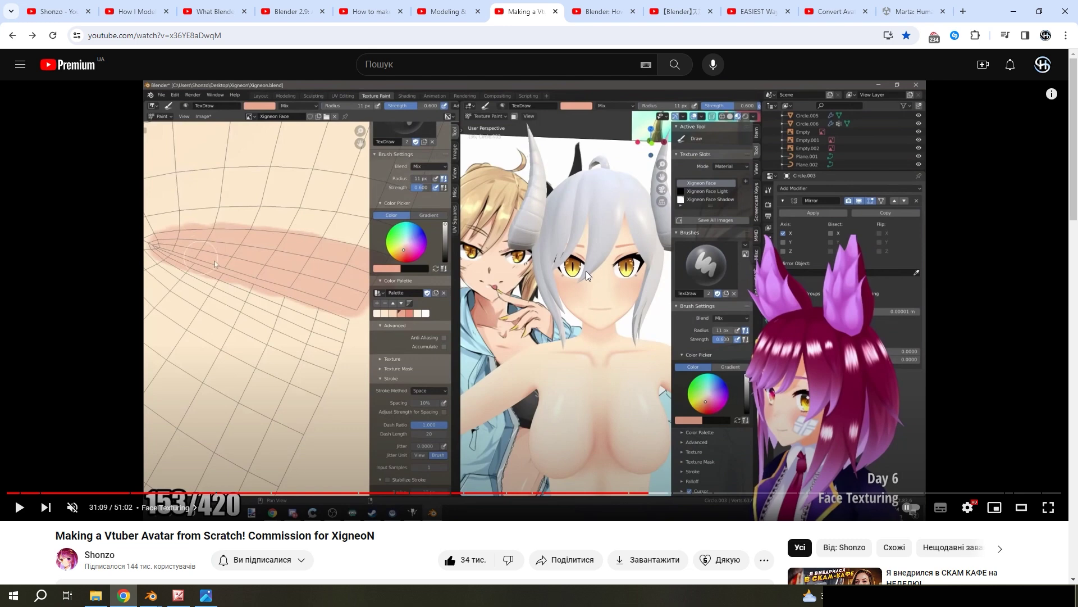
key(ctrl+Tab)
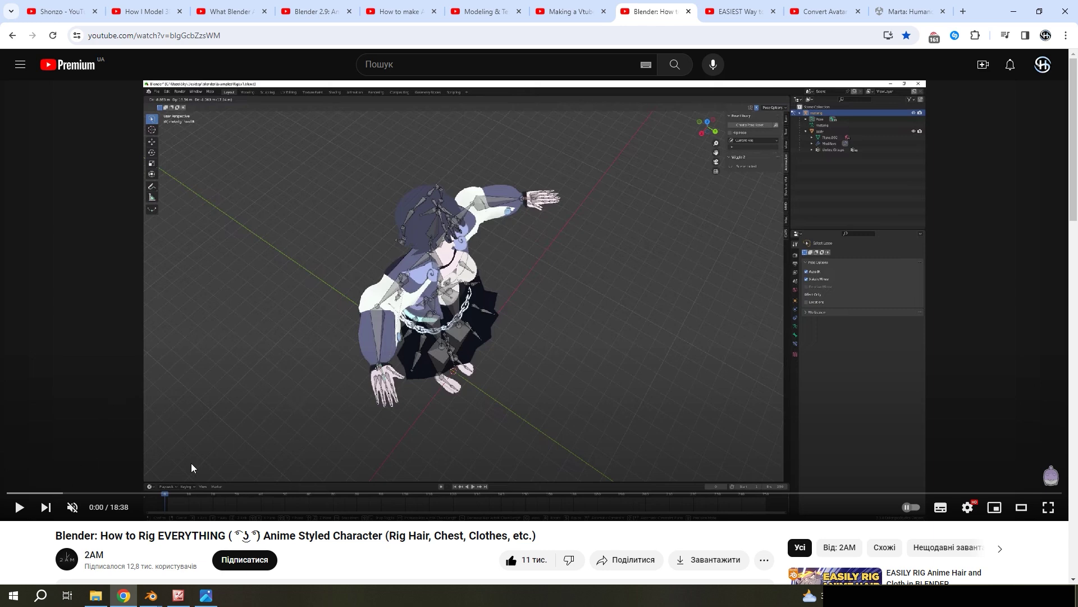
- Skim the rigging video's weight-paint, body and hair sections, then open the blinking and lip-sync tutorial
click(312, 493)
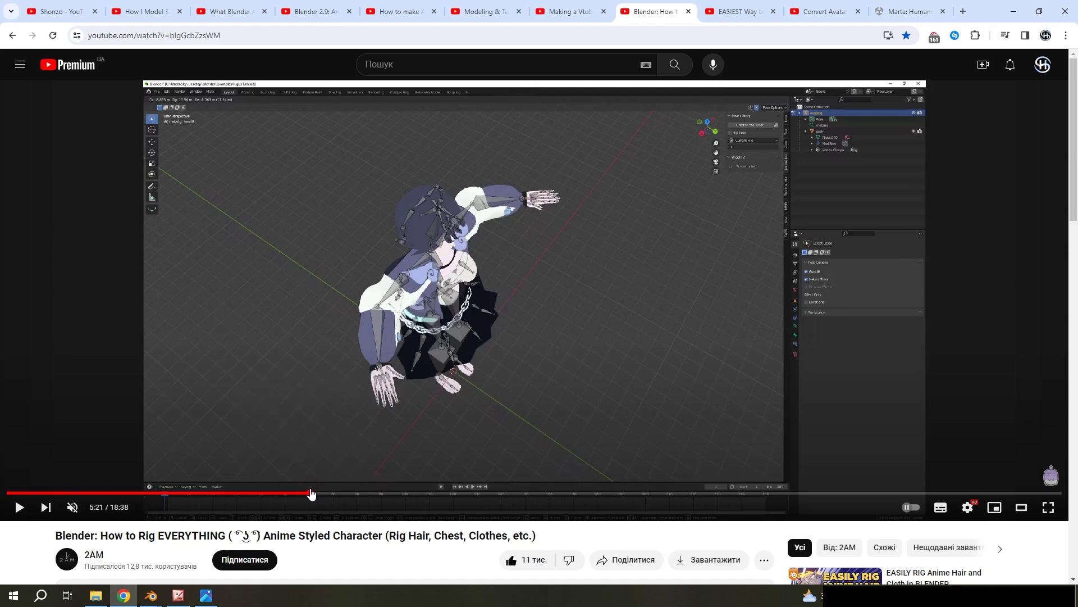
drag(312, 493, 410, 493)
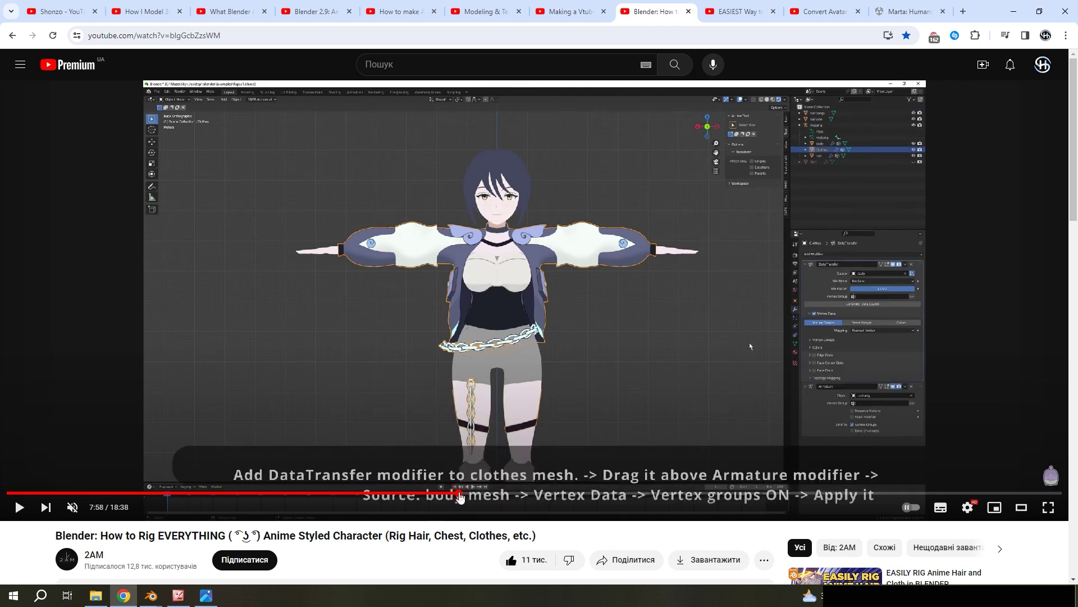
click(458, 493)
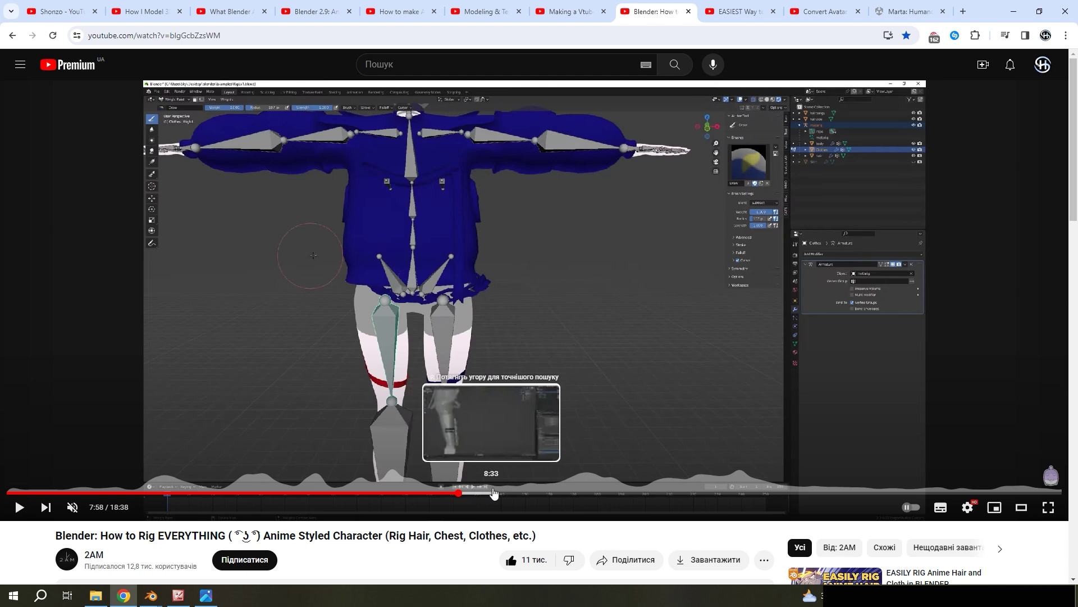
click(504, 493)
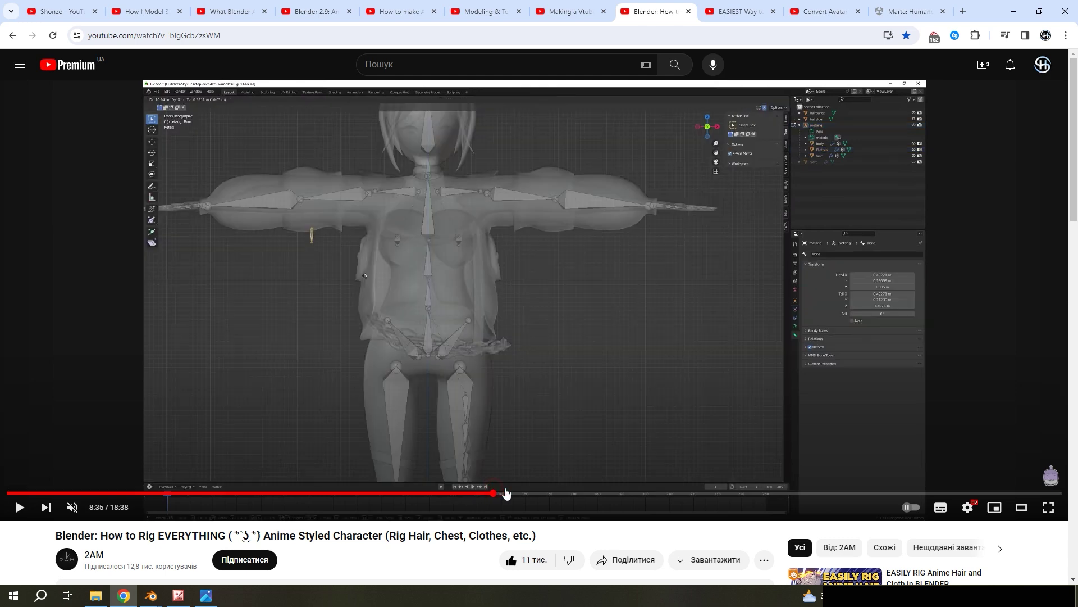
click(569, 494)
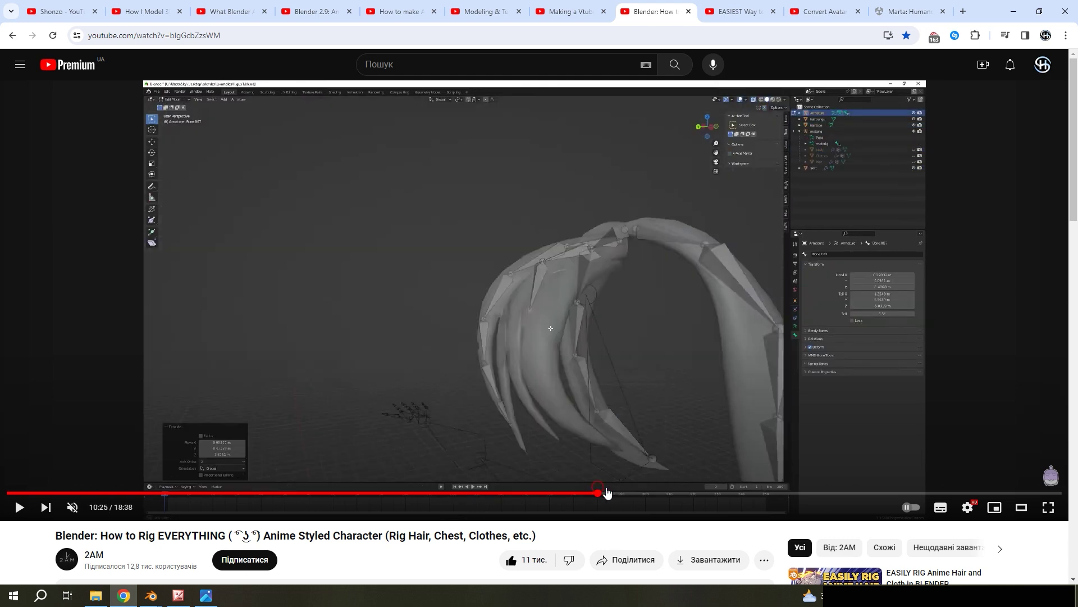
click(642, 494)
drag(642, 494, 715, 493)
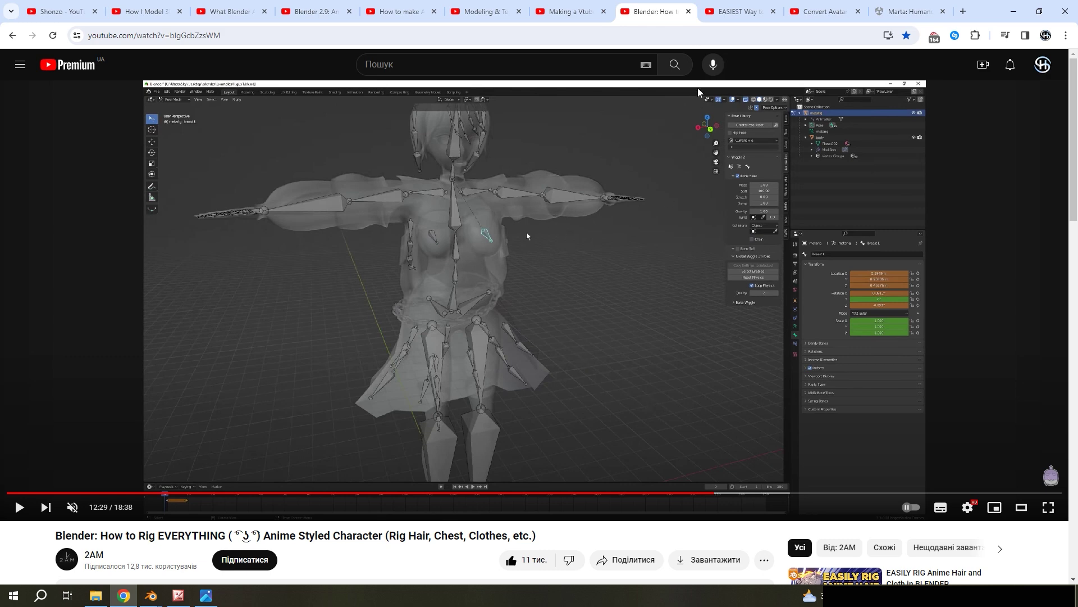
click(740, 11)
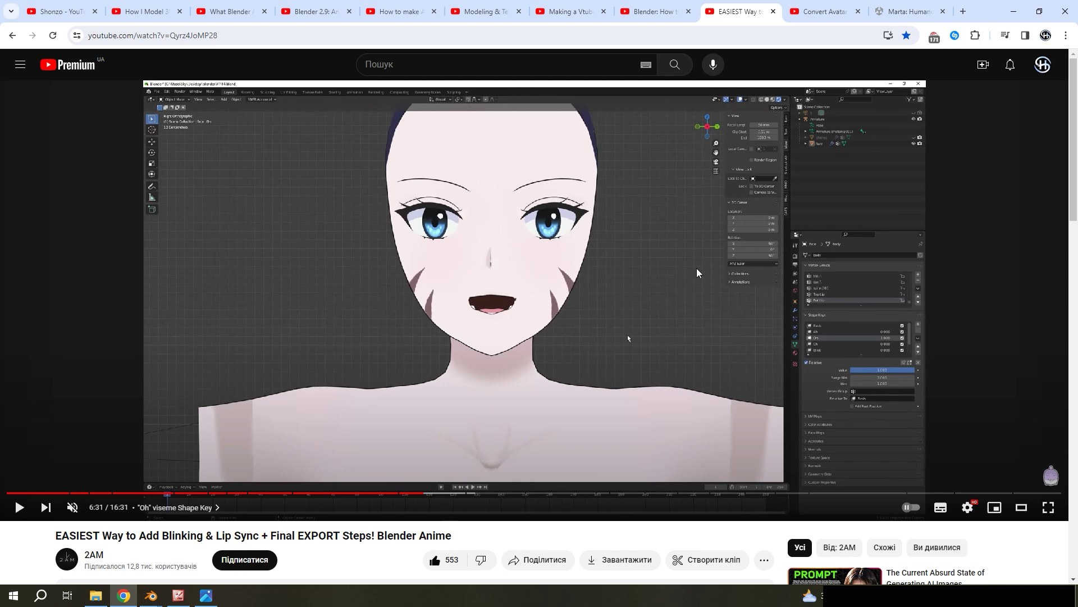
- Open the 'Convert Avatar to VRM' tutorial and skip through 26:17 and 27:16 to 28:44
click(809, 3)
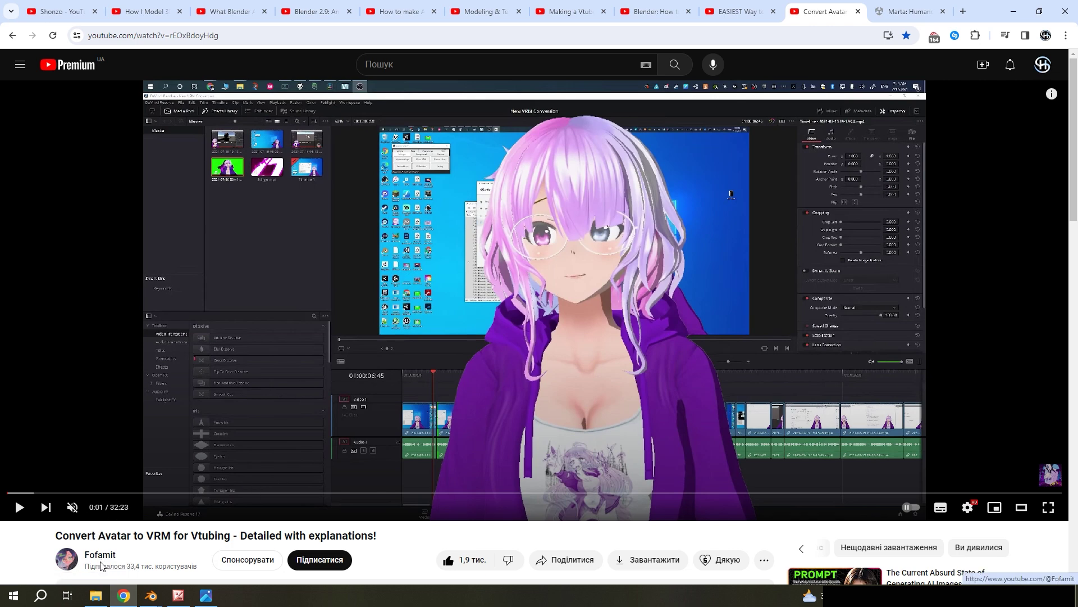
click(855, 492)
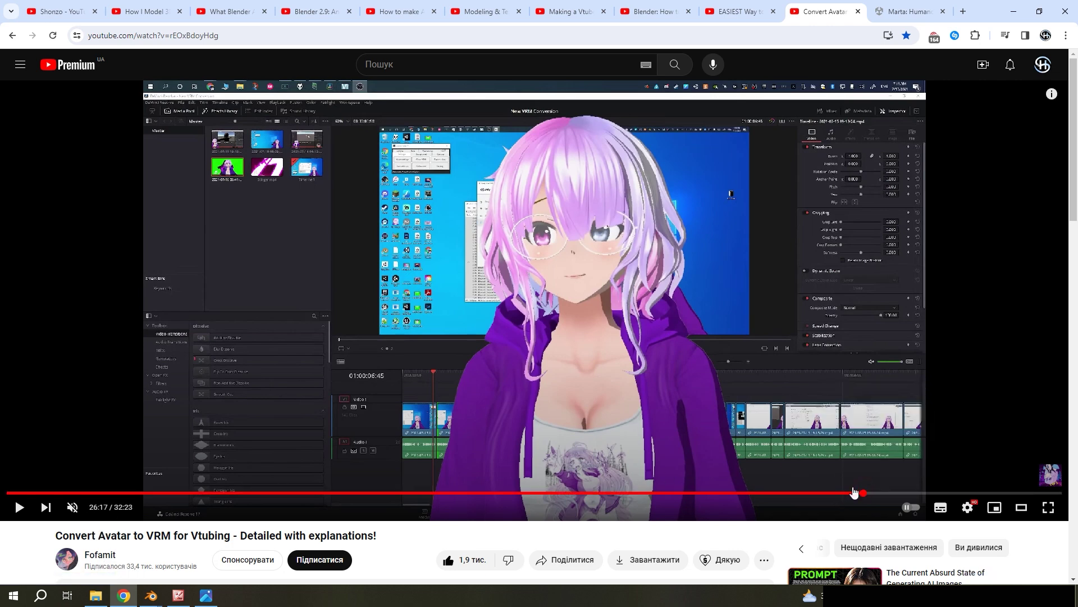
click(896, 492)
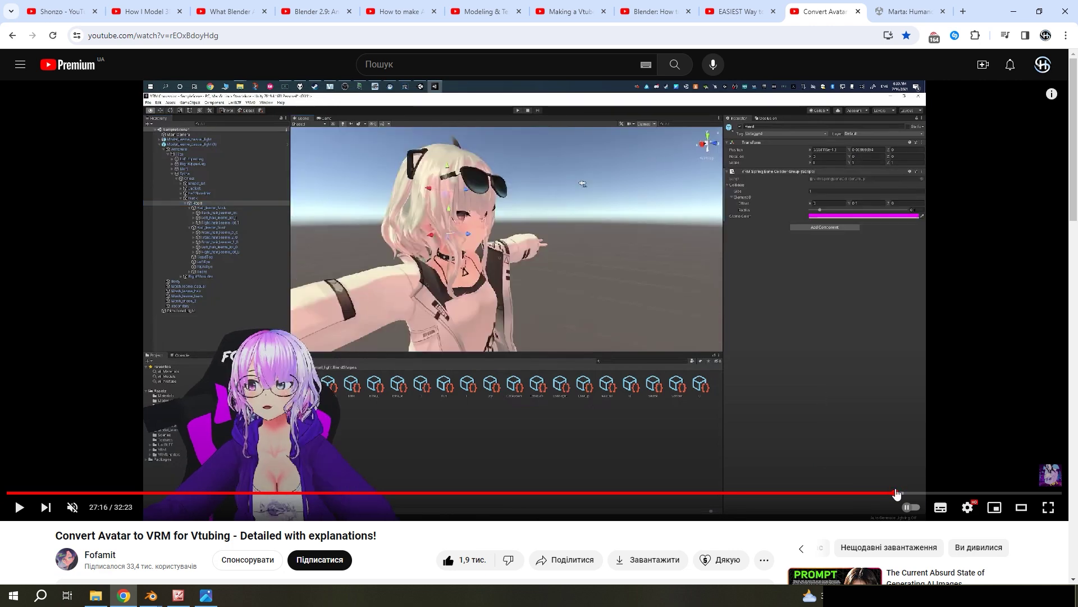
click(945, 492)
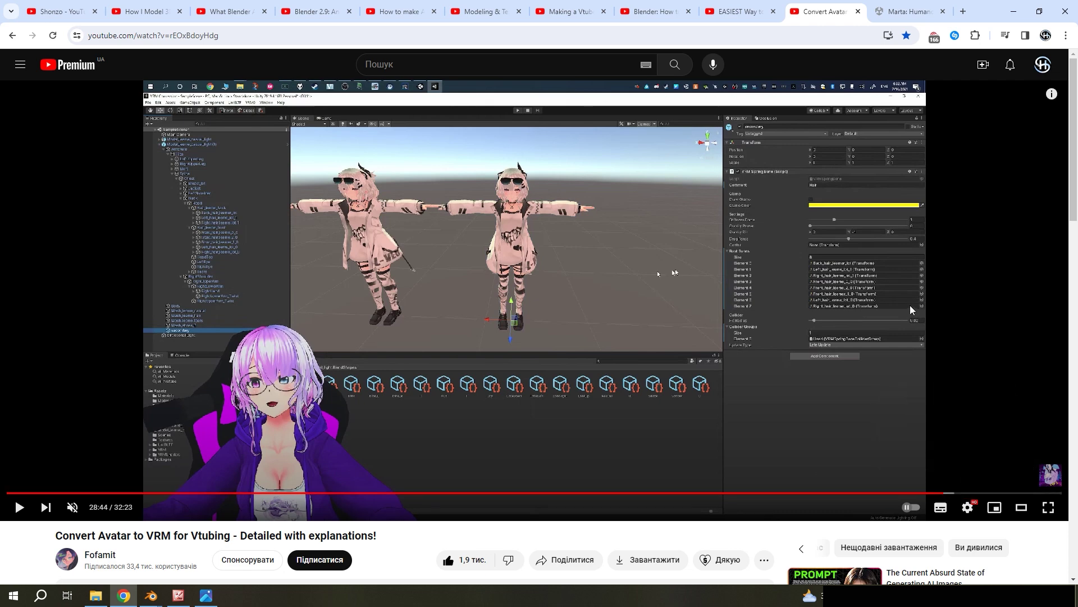
- Back in Character16 final.blend, select Body and Clothes in the Outliner, then clear the selection
key(alt+Tab)
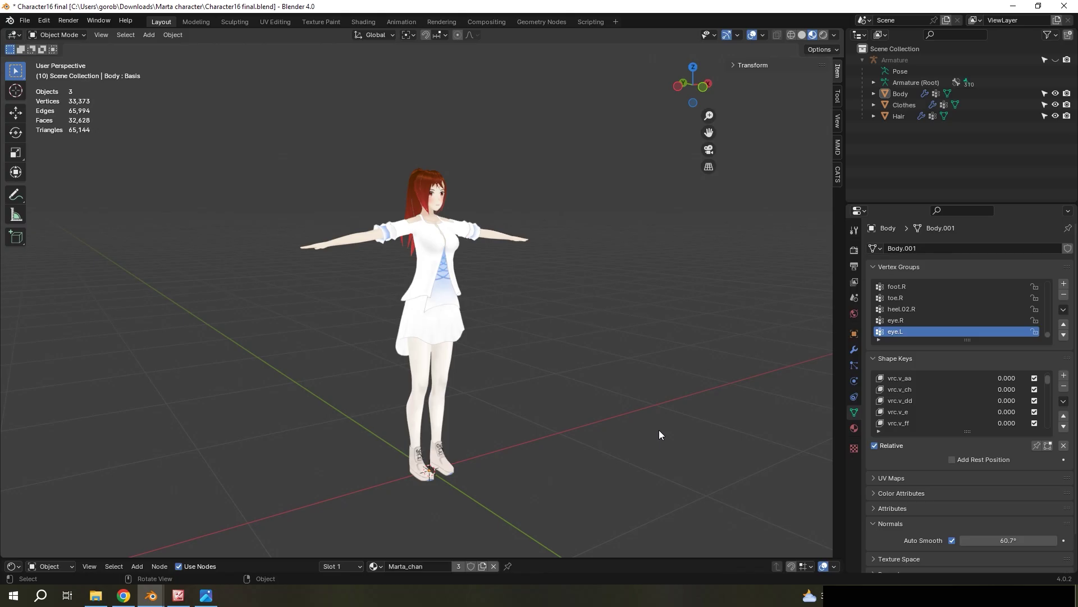
scroll(508, 332, up, 5)
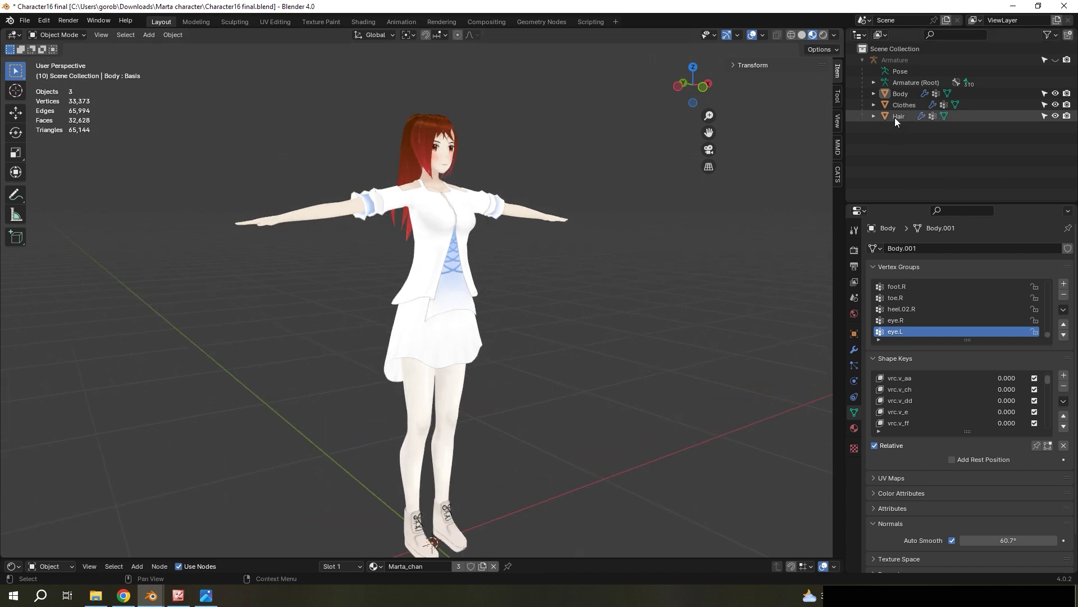
drag(909, 146, 904, 93)
click(905, 93)
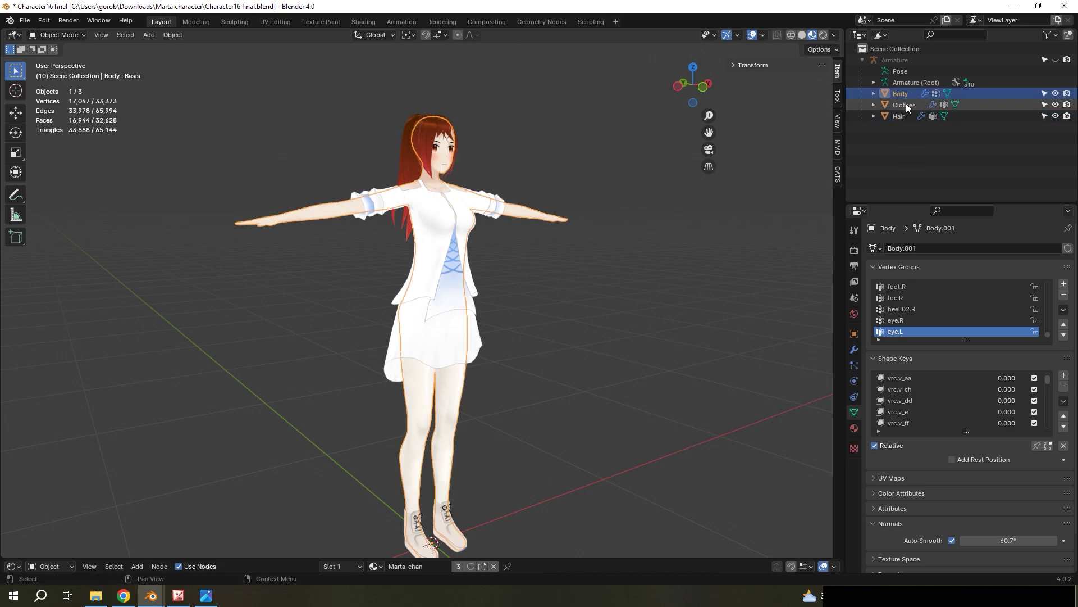
click(905, 105)
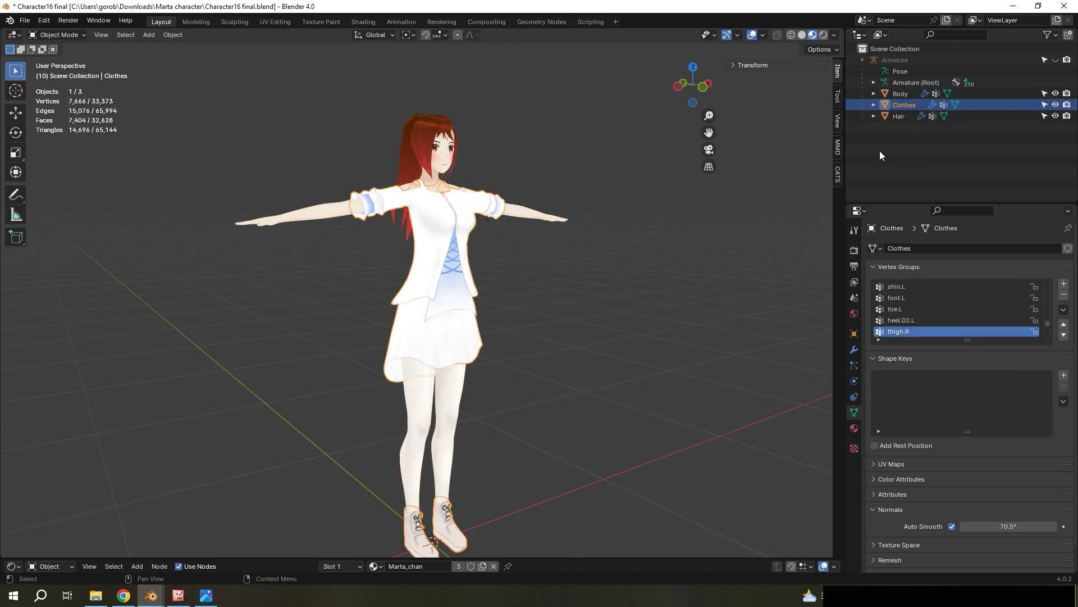
click(958, 140)
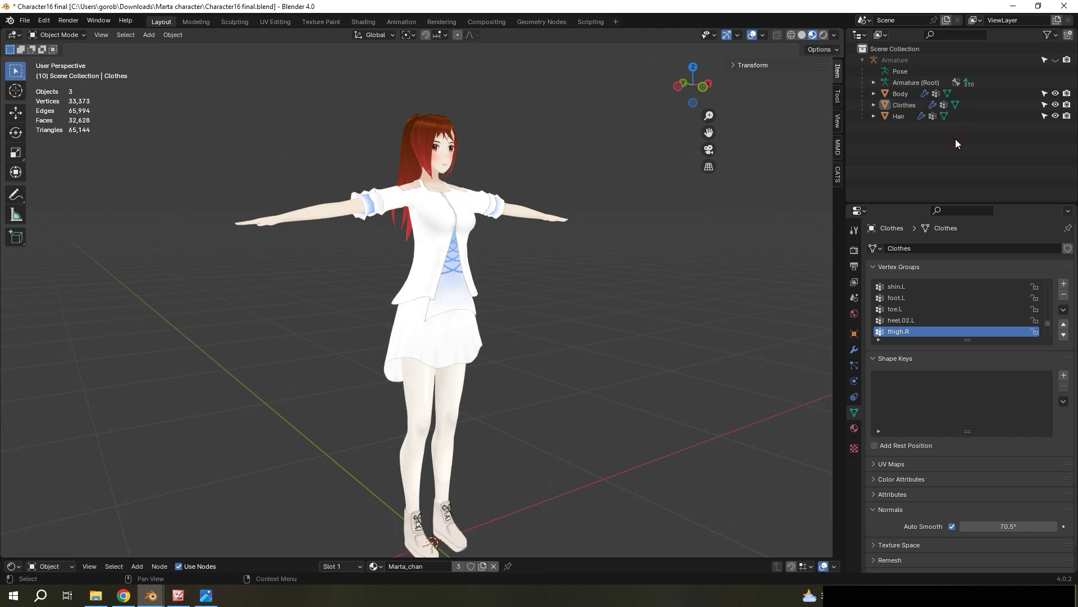
- Show the Armature and switch the viewport to Solid shading with X-Ray
click(1056, 60)
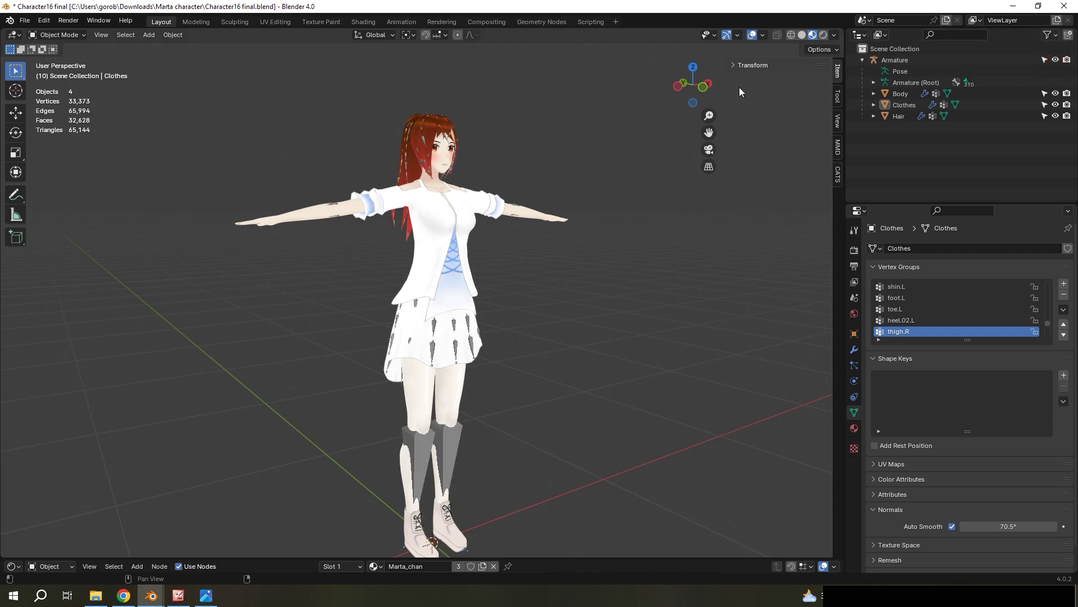
mouse_move(739, 87)
middle_down()
mouse_move(584, 163)
mouse_move(645, 130)
middle_up()
click(778, 36)
click(802, 34)
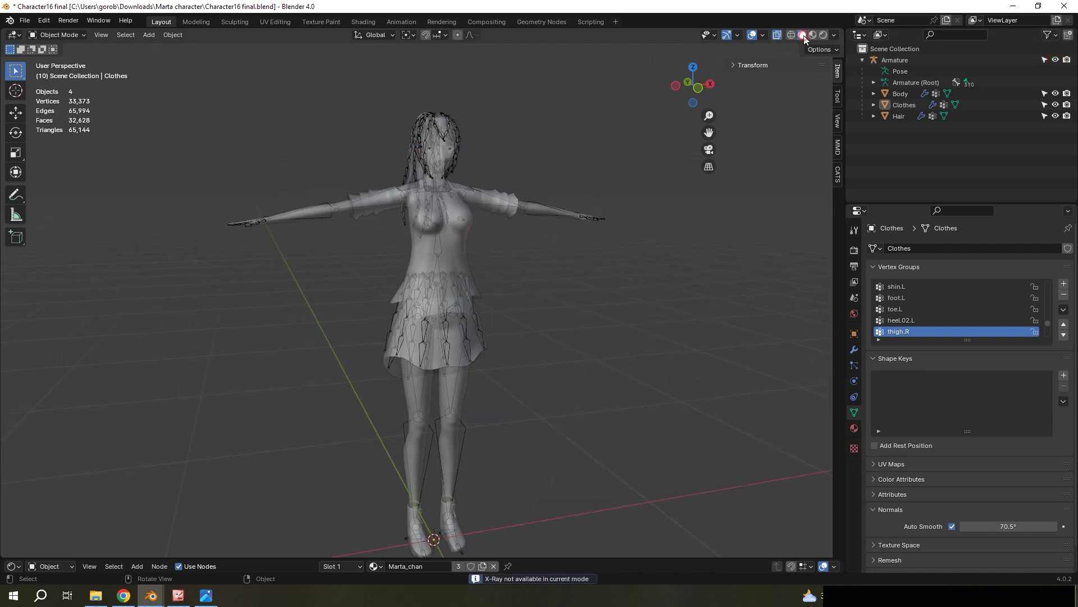
- Inspect the bones from several angles, then return to Material Preview without X-Ray
middle_drag(427, 186, 399, 190)
scroll(398, 190, up, 2)
mouse_move(466, 177)
middle_down()
mouse_move(473, 124)
mouse_move(466, 161)
mouse_move(435, 174)
mouse_move(436, 110)
mouse_move(446, 164)
middle_up()
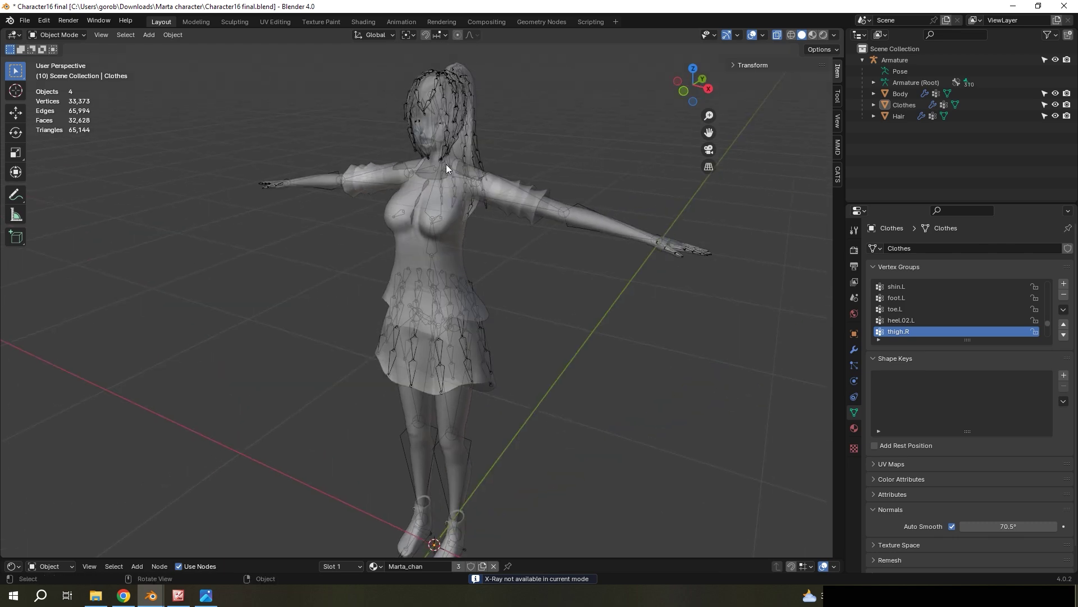
middle_drag(449, 323, 456, 218)
middle_drag(452, 110, 520, 119)
middle_drag(455, 197, 517, 219)
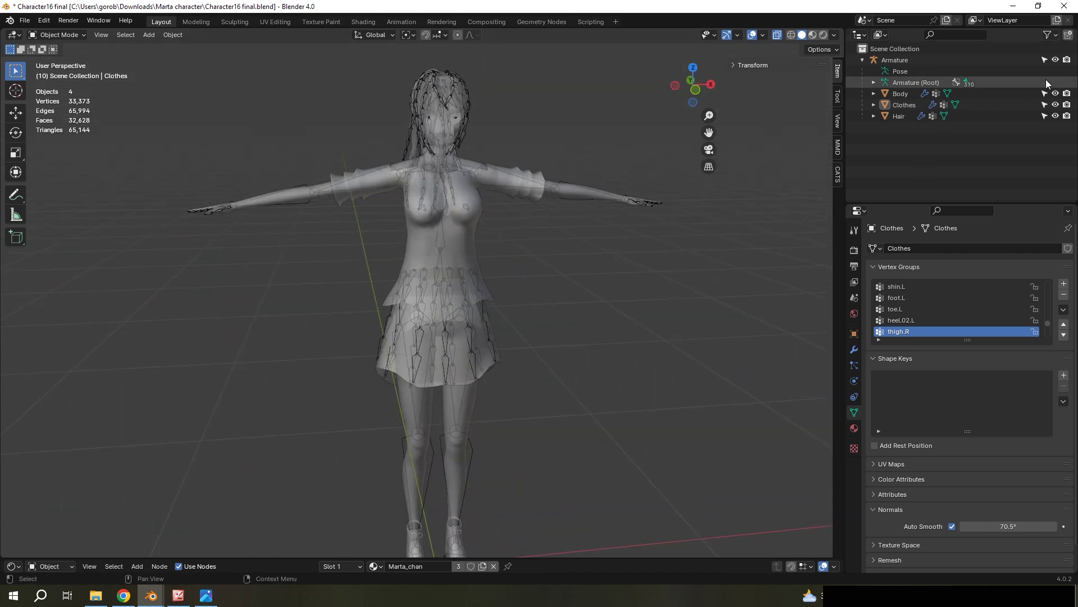
click(813, 35)
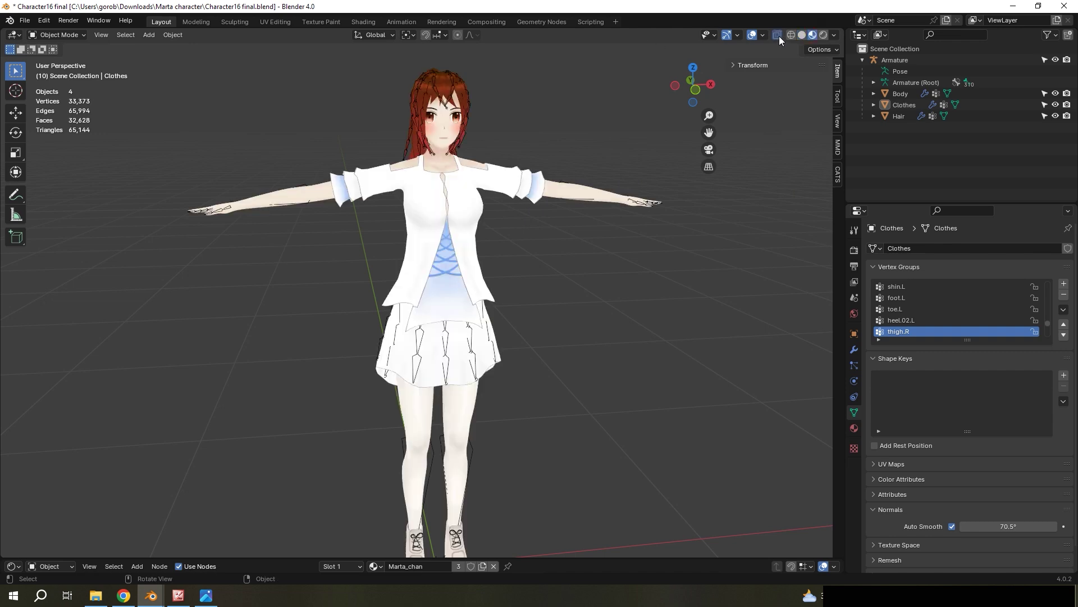
click(780, 36)
- Hide the Armature, select Body, and browse its Ah, Oh, Ch and Blink shape keys
click(1056, 59)
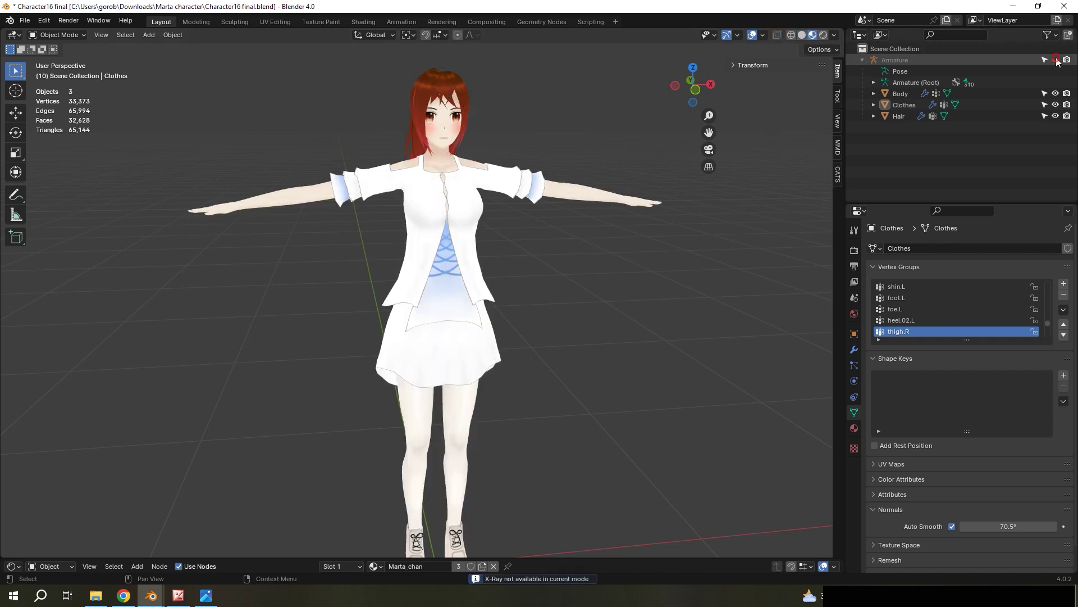
click(901, 94)
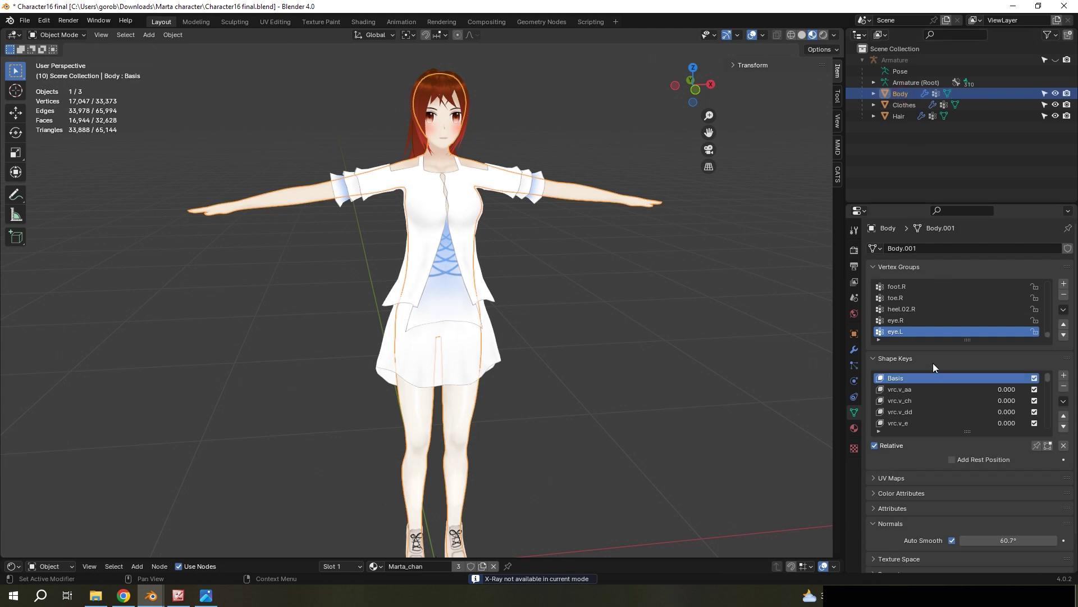
scroll(924, 400, down, 6)
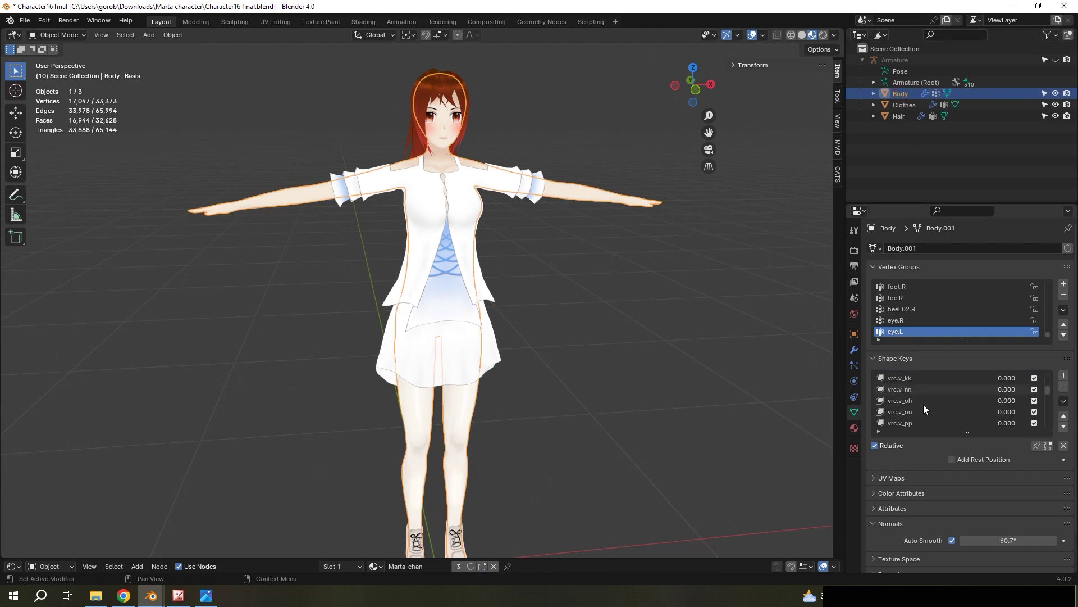
scroll(928, 403, down, 4)
click(1008, 379)
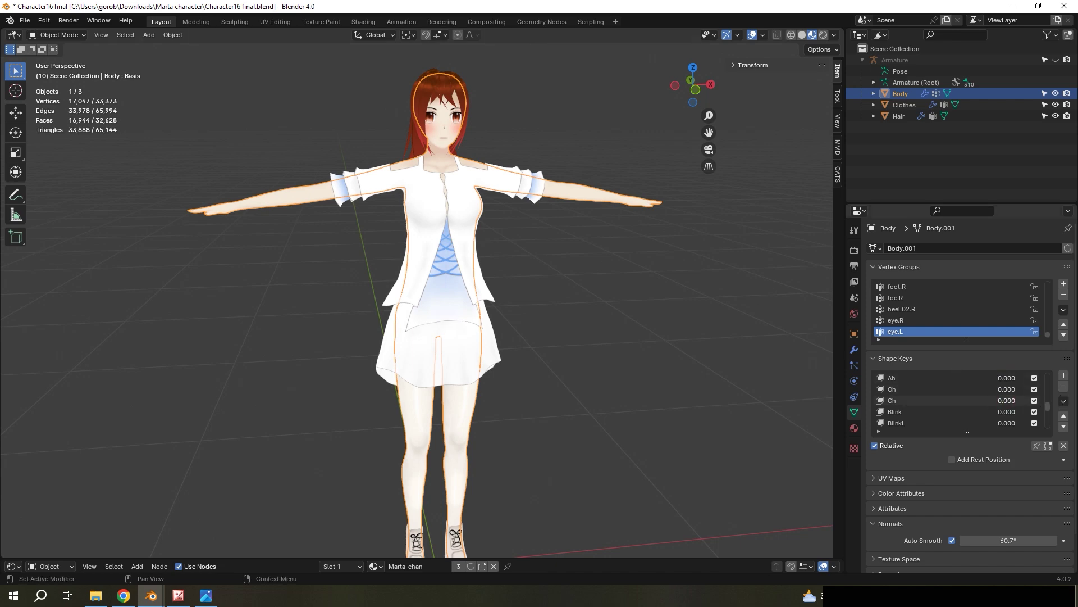
middle_drag(449, 225, 517, 228)
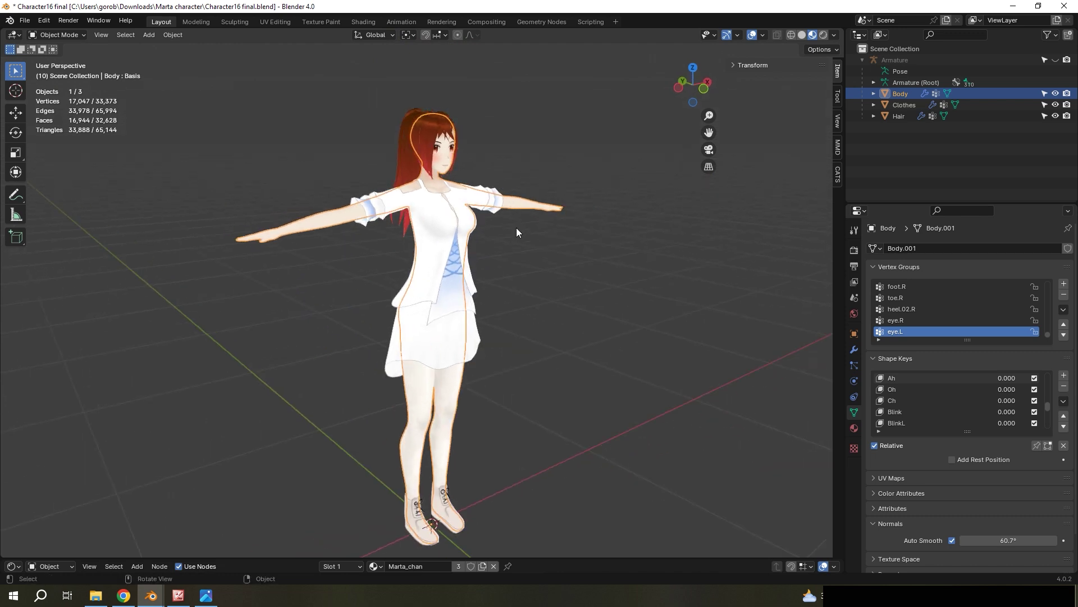